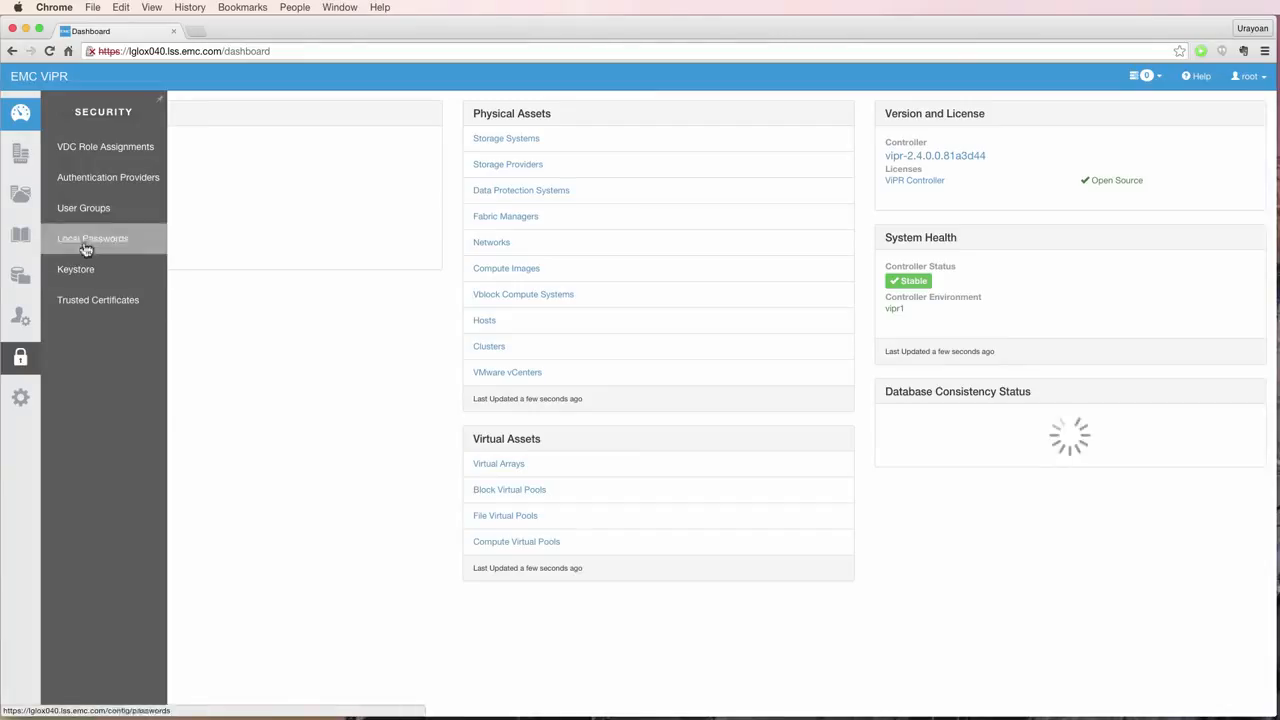
- Go to the Authentication Providers page and start adding a new provider
left_click(88, 186)
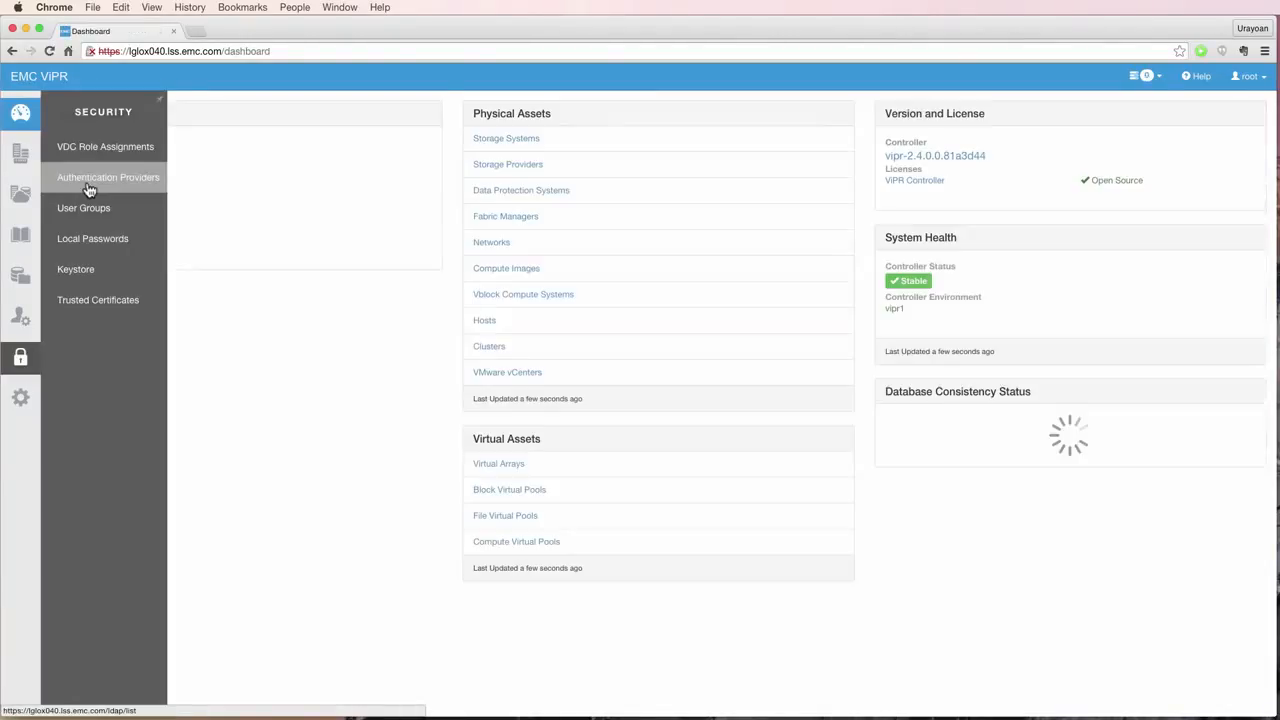
left_click(89, 189)
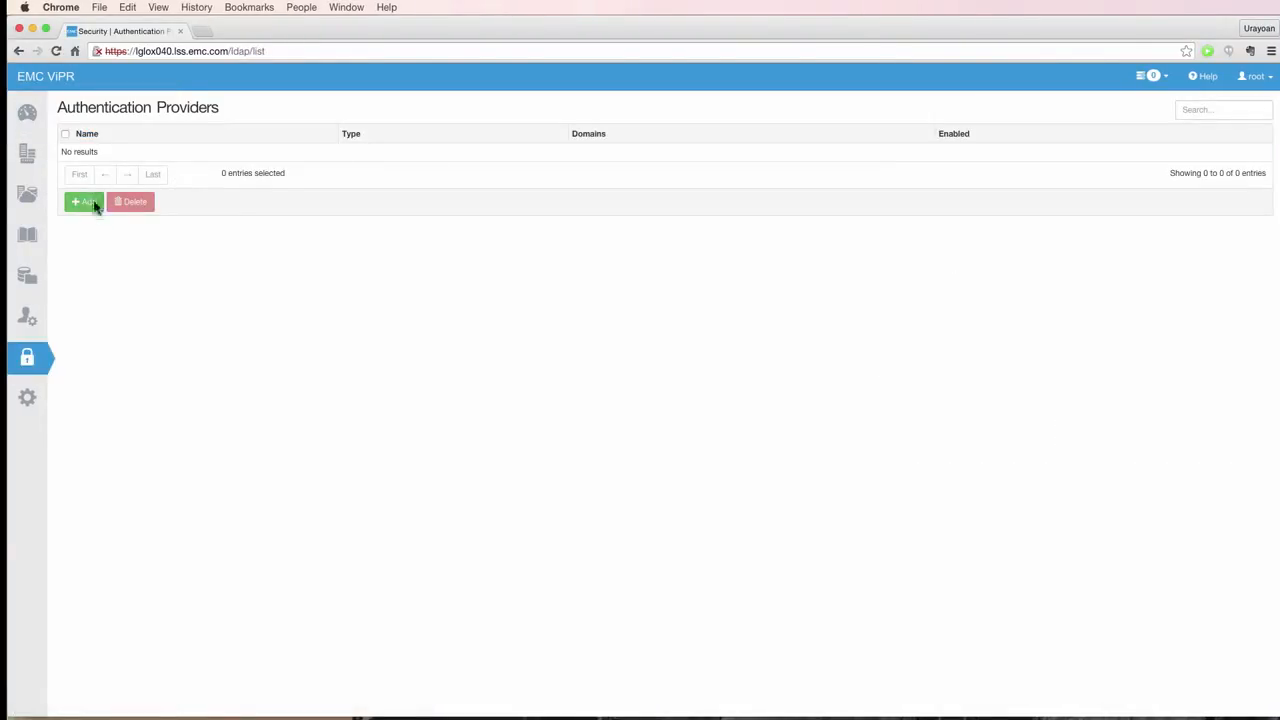
left_click(86, 210)
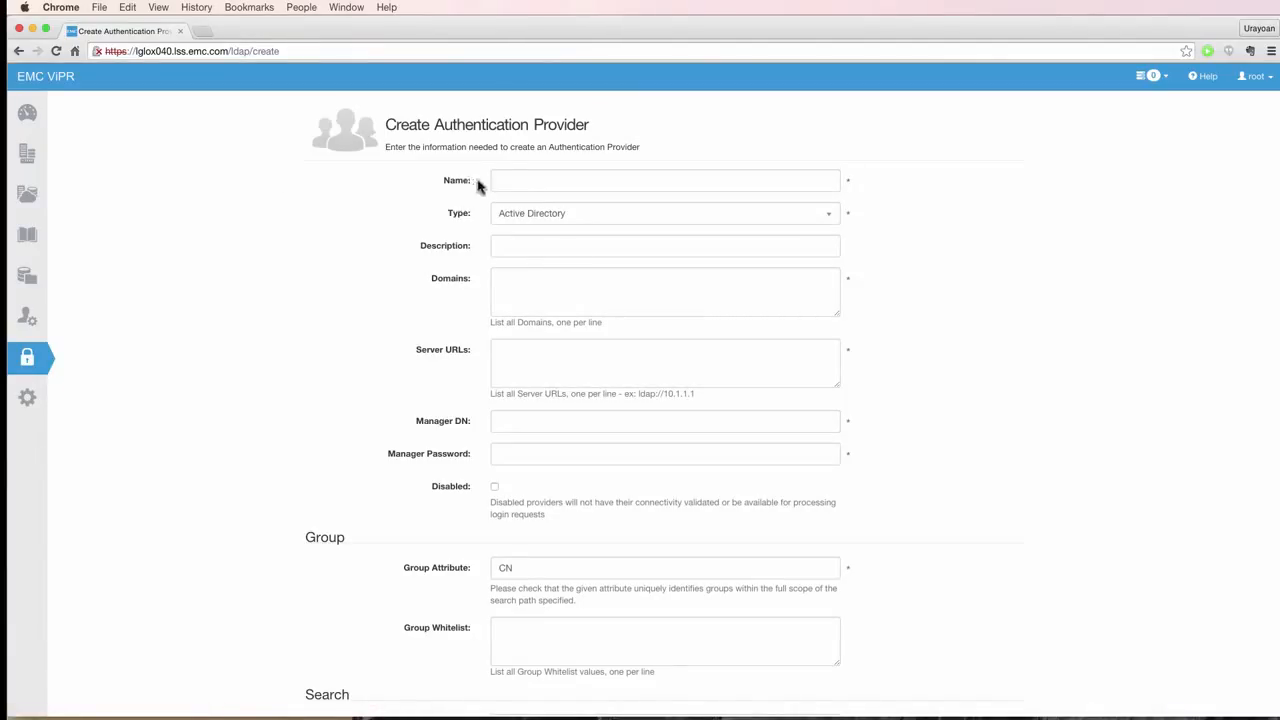
- Name the provider myAuthenticationProvider, keep type Active Directory, and describe it as 'just a demo'
left_click(507, 180)
type("myAuthenti")
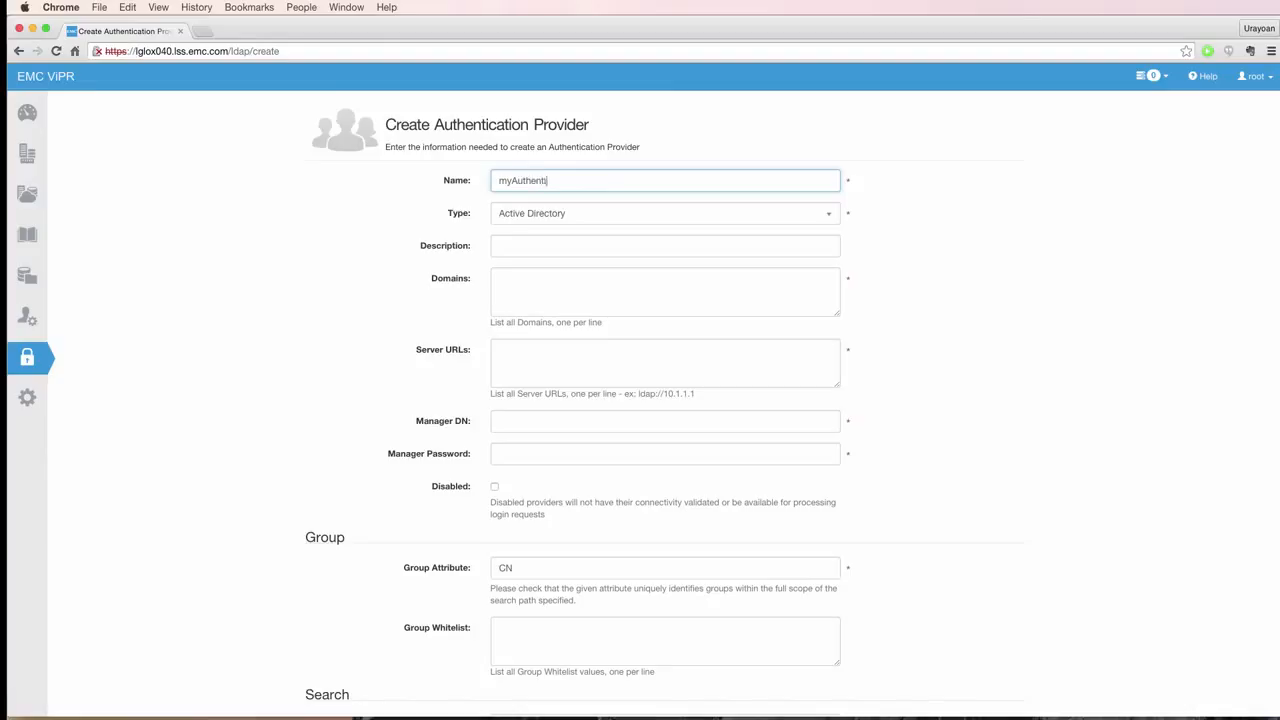
type("cationProvider")
left_click(583, 218)
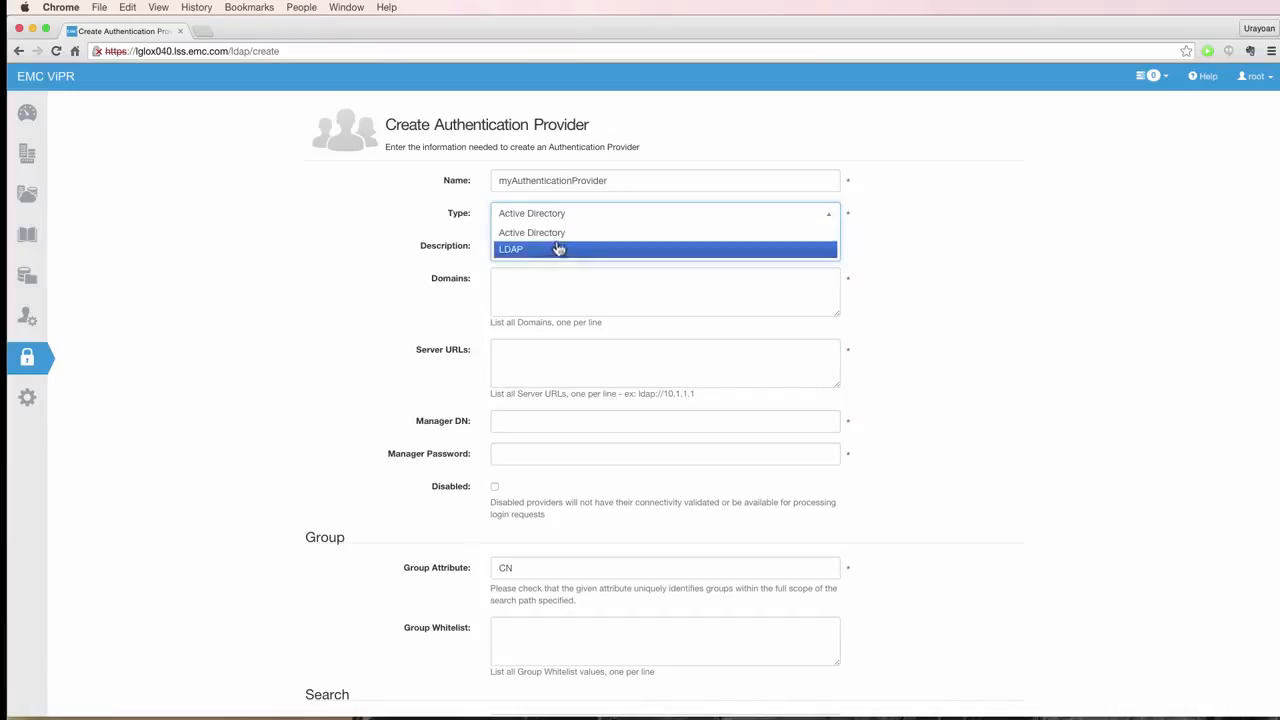
left_click(558, 245)
left_click(556, 245)
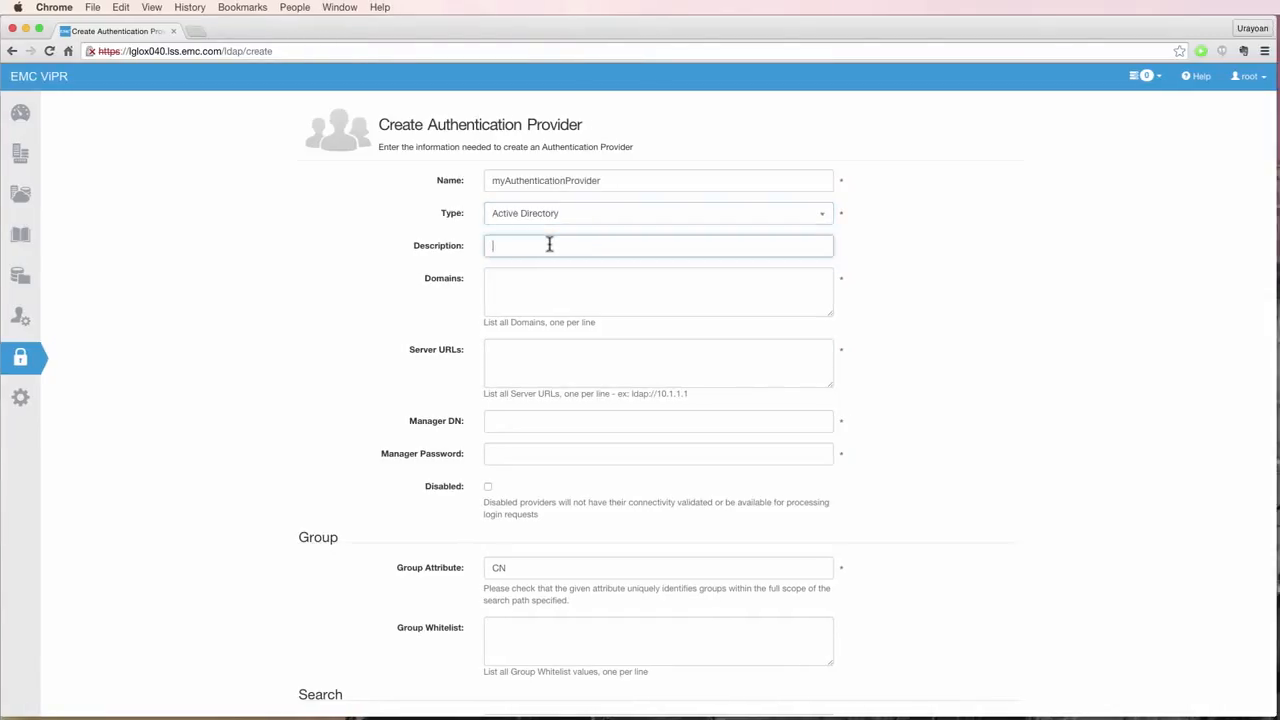
type("just a demo")
- Enter domain coprhd.org and server URL ldap://10.247.144.110
left_click(550, 299)
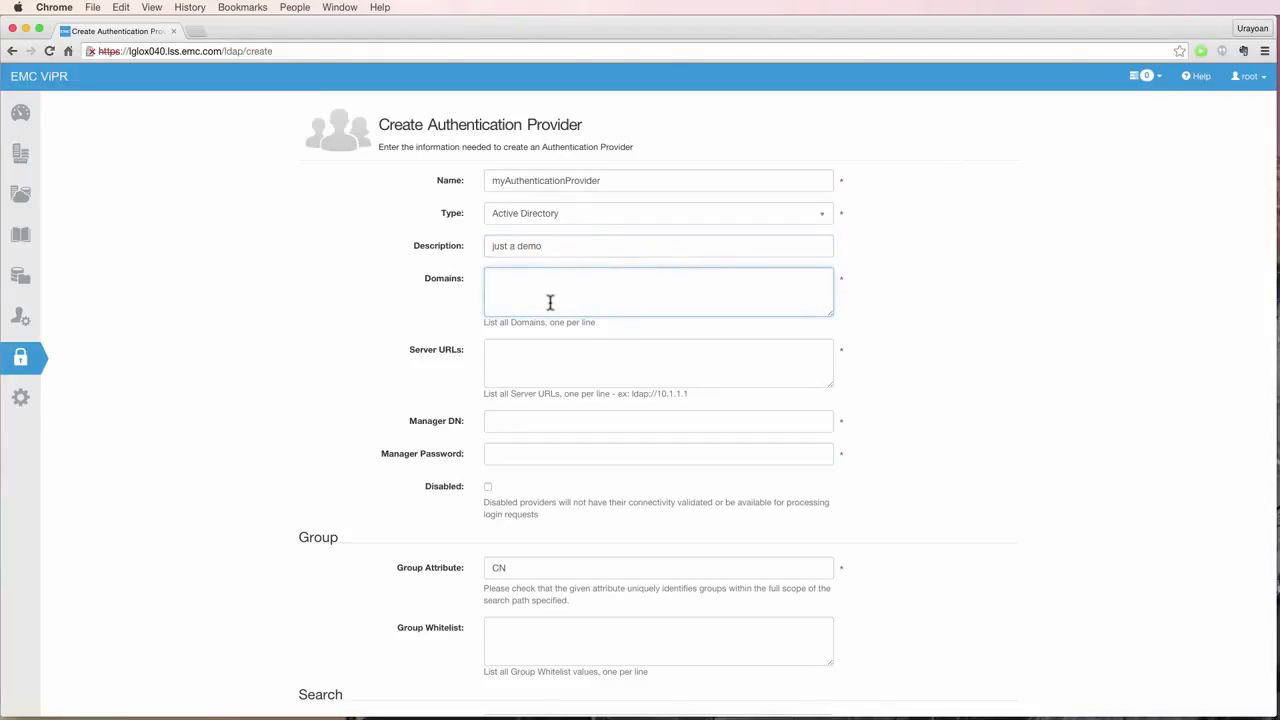
type("coprhd.org")
left_click(546, 351)
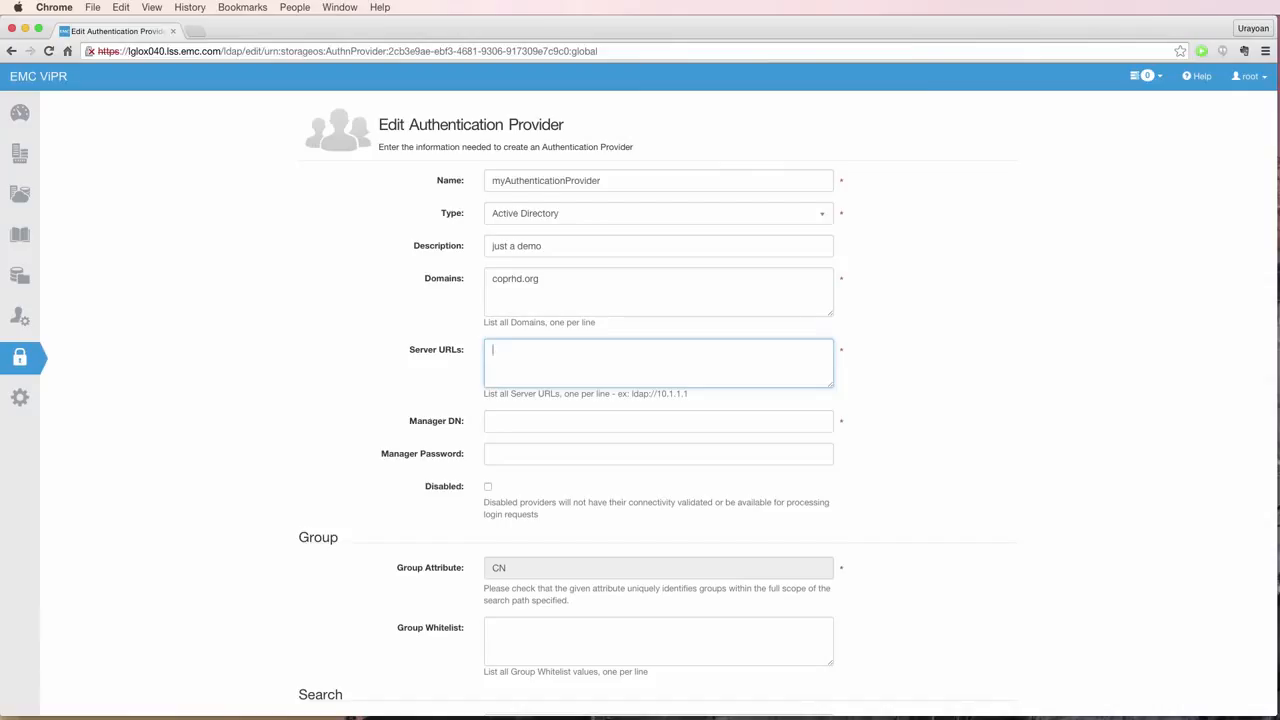
key("alt+super+2")
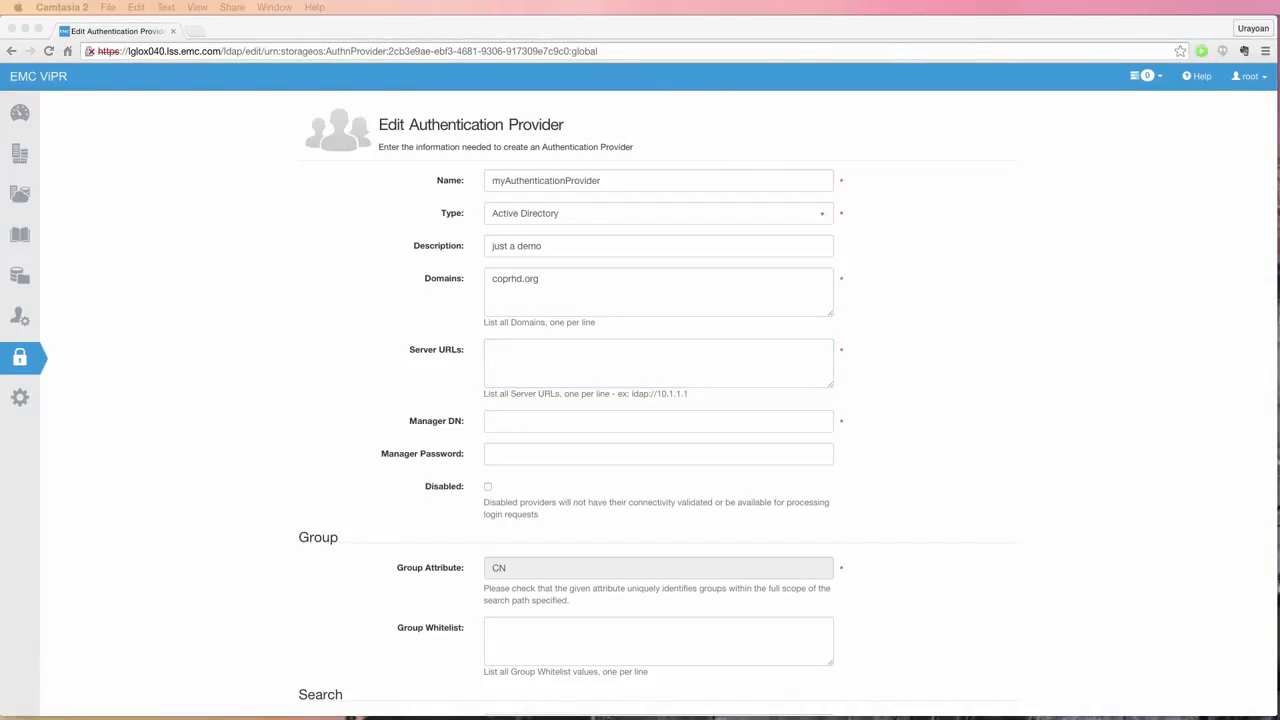
left_click(516, 358)
type("l")
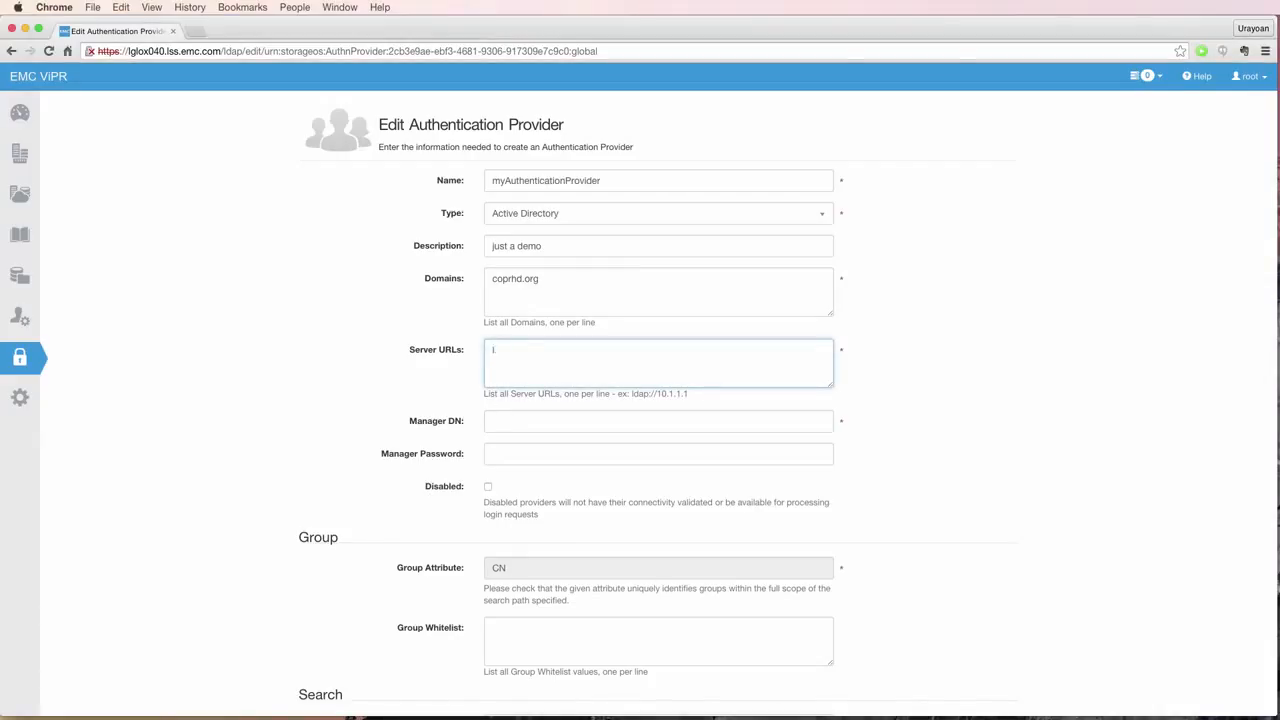
type("dap://10.247.144.110")
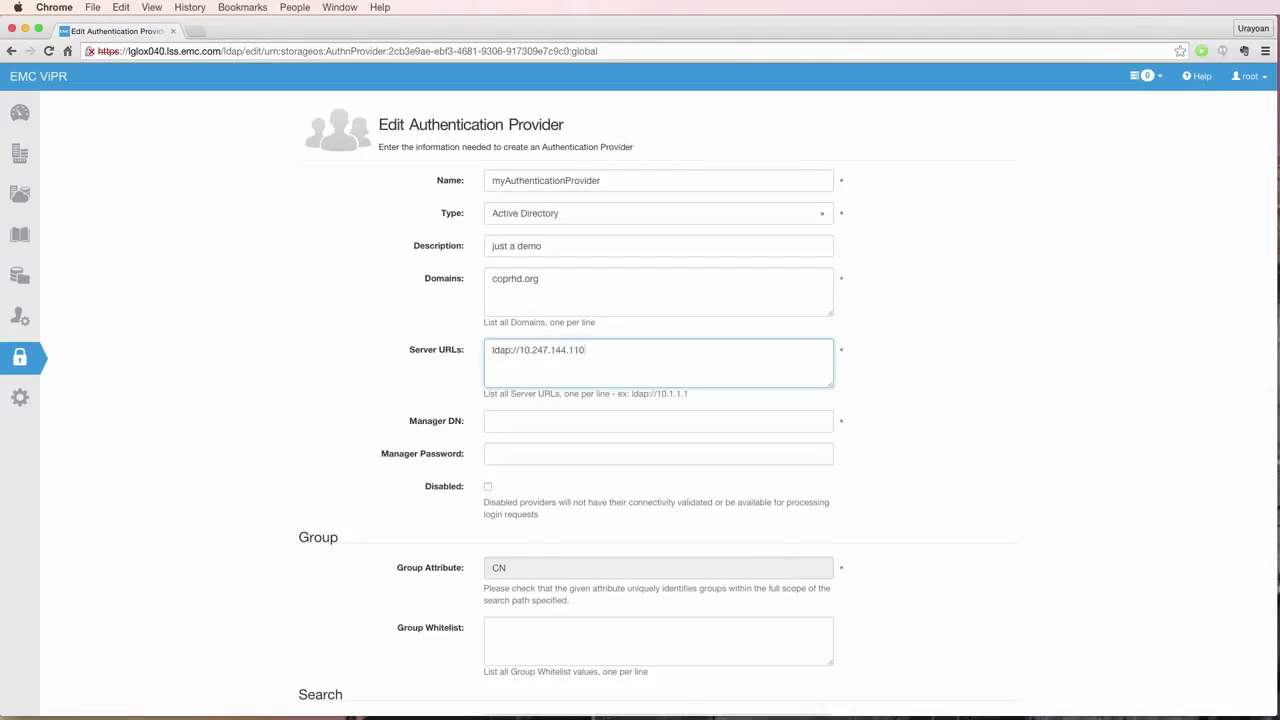
- Set Manager DN to CN=Manager DN, CN=Users, DC=coprhd, DC=org and enter the manager password
key("Tab")
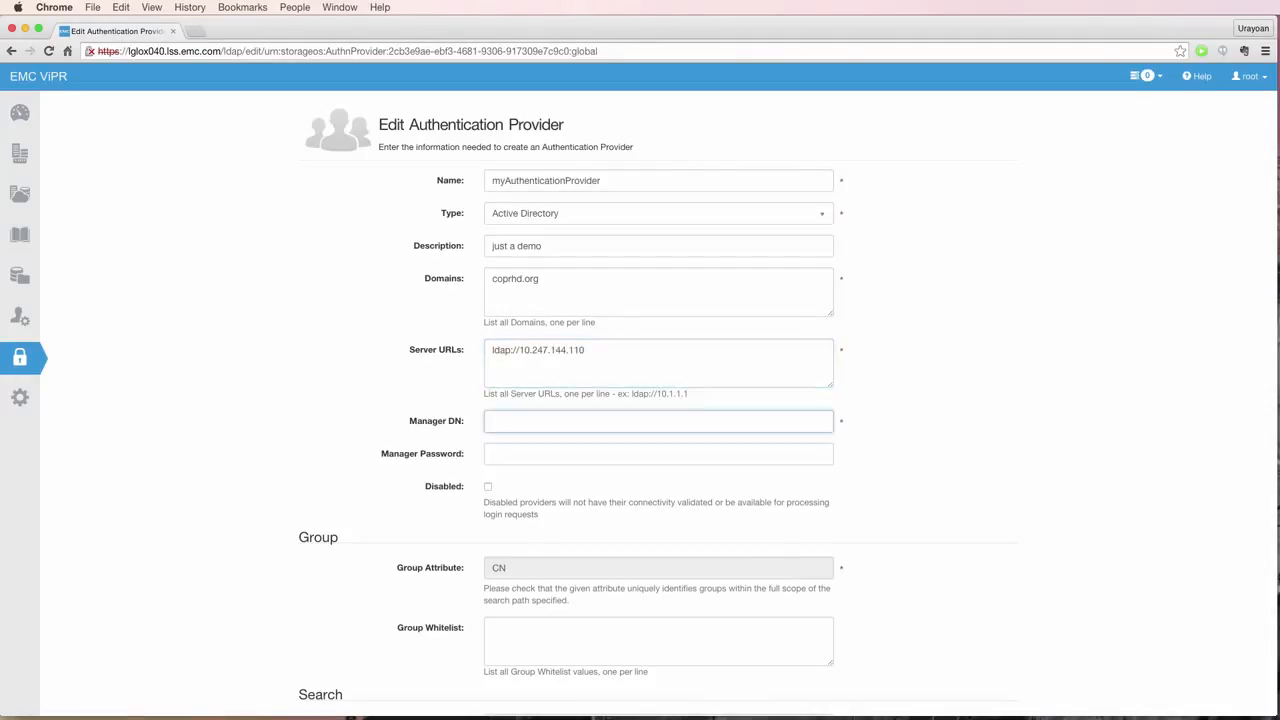
type("CN=Manager DN, CN=Users, DC=coprhd")
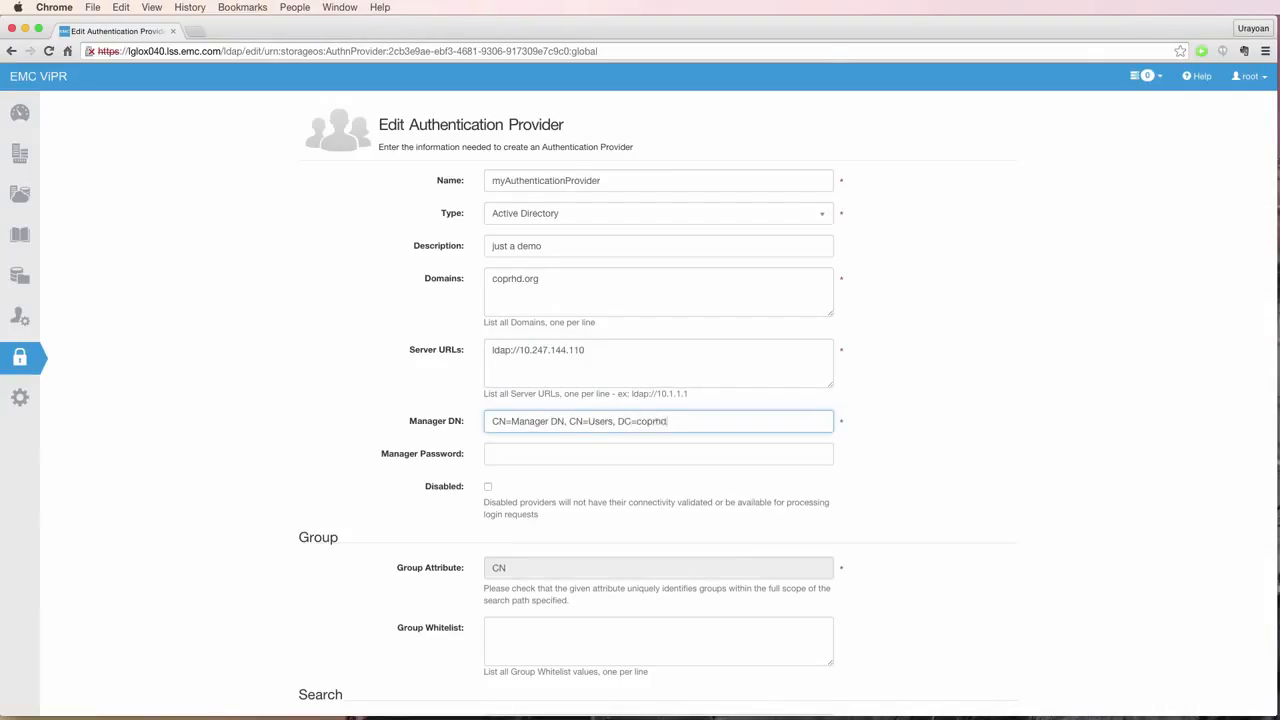
type(", DC=org")
key("Tab")
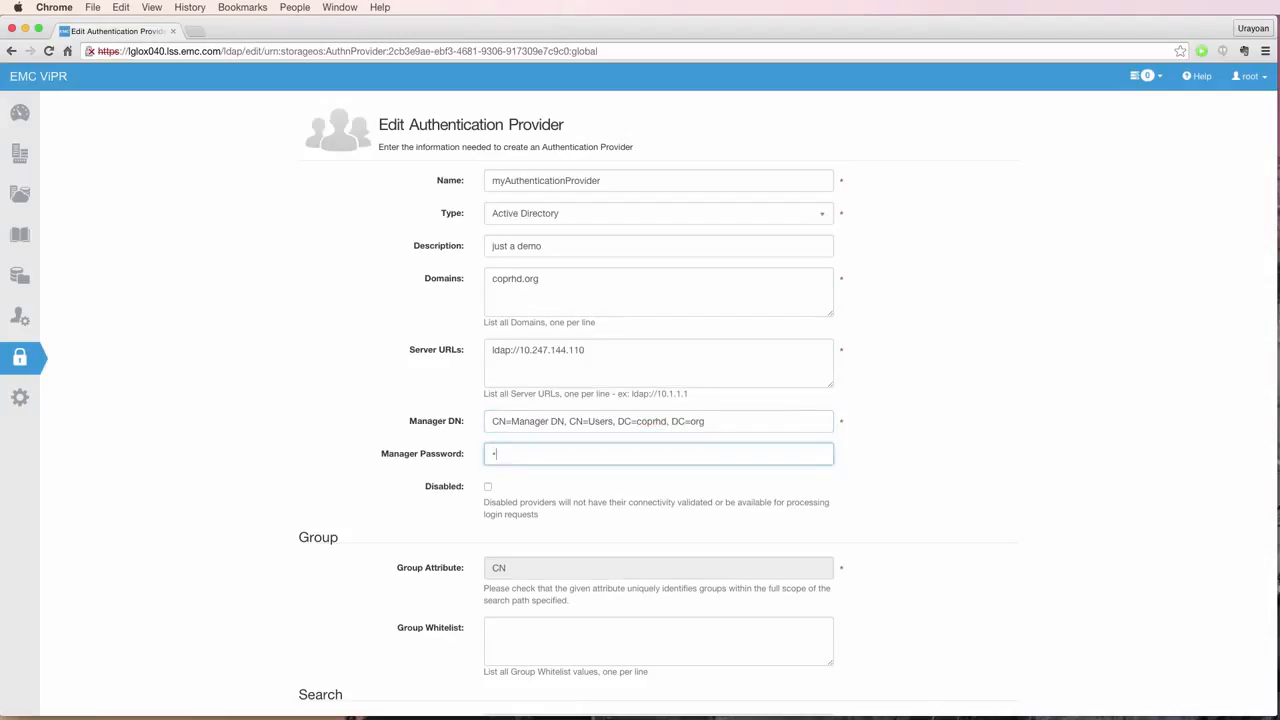
type("***********")
key("Tab")
key("Tab")
- Set Search Scope to Subtree and Search Base to DC=coprhd, DC=org, then save the provider
key("Tab")
scroll(640, 400, "down", 3)
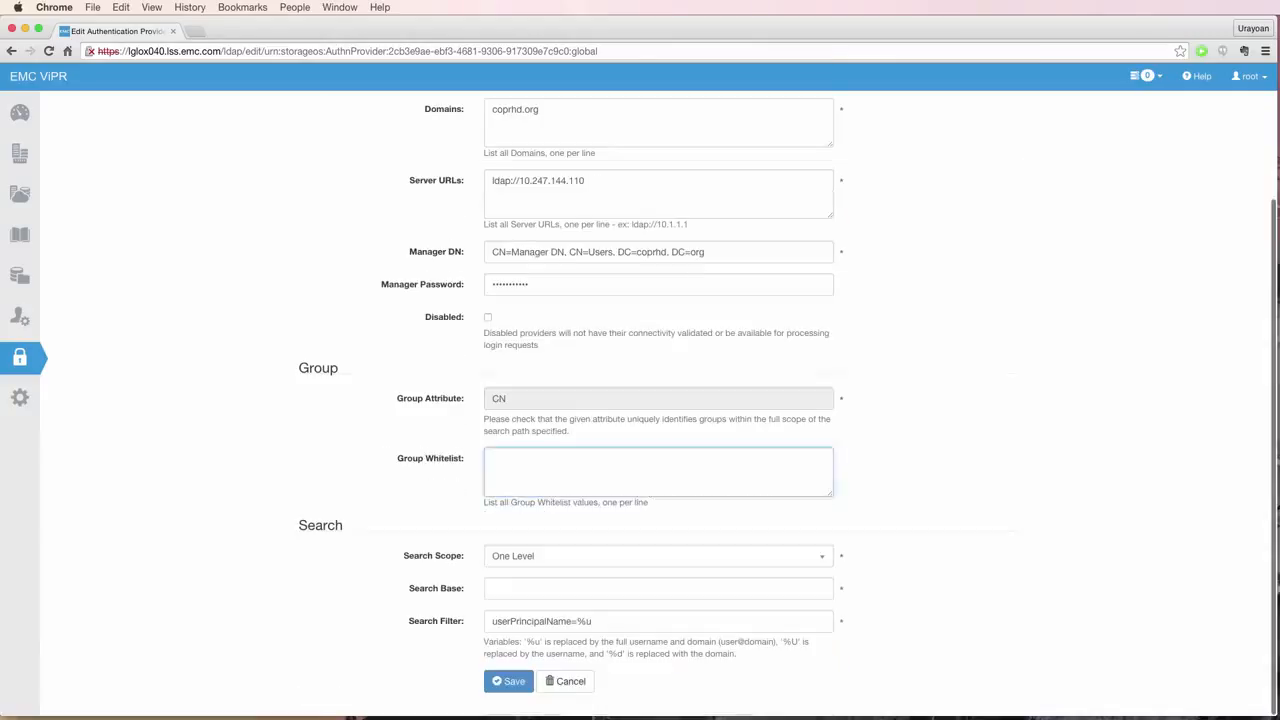
key("Tab")
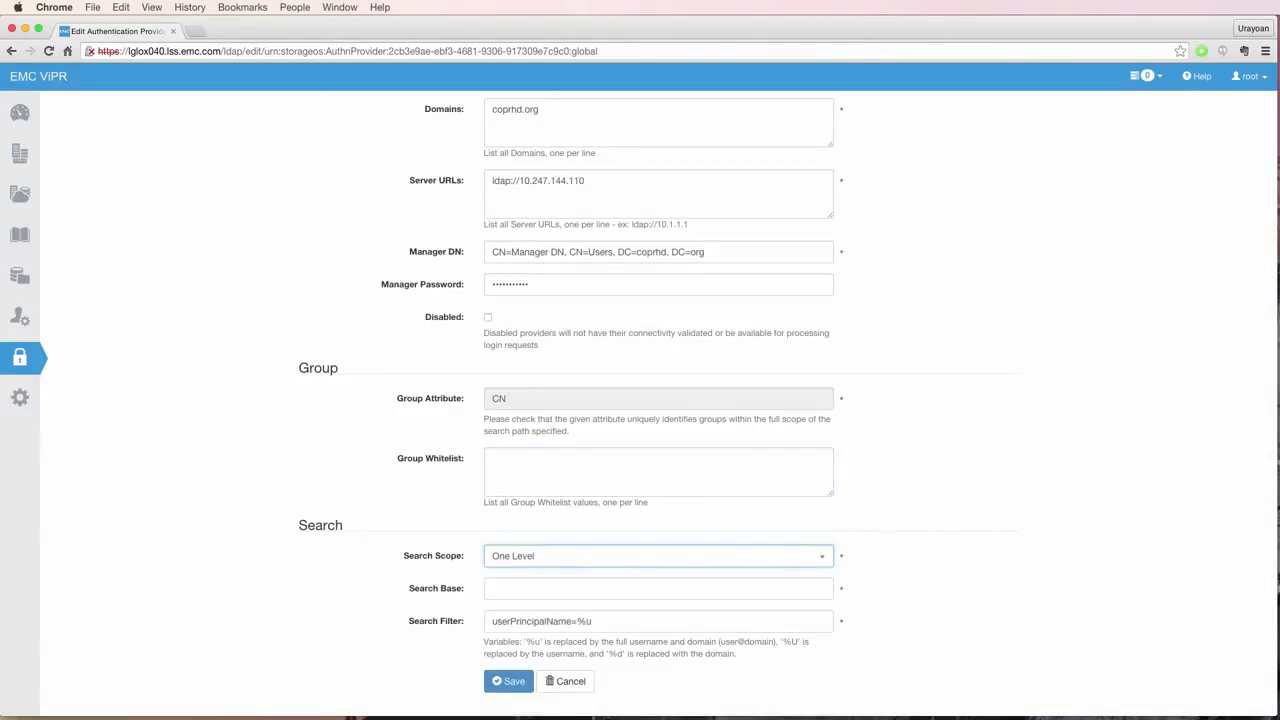
left_click(795, 558)
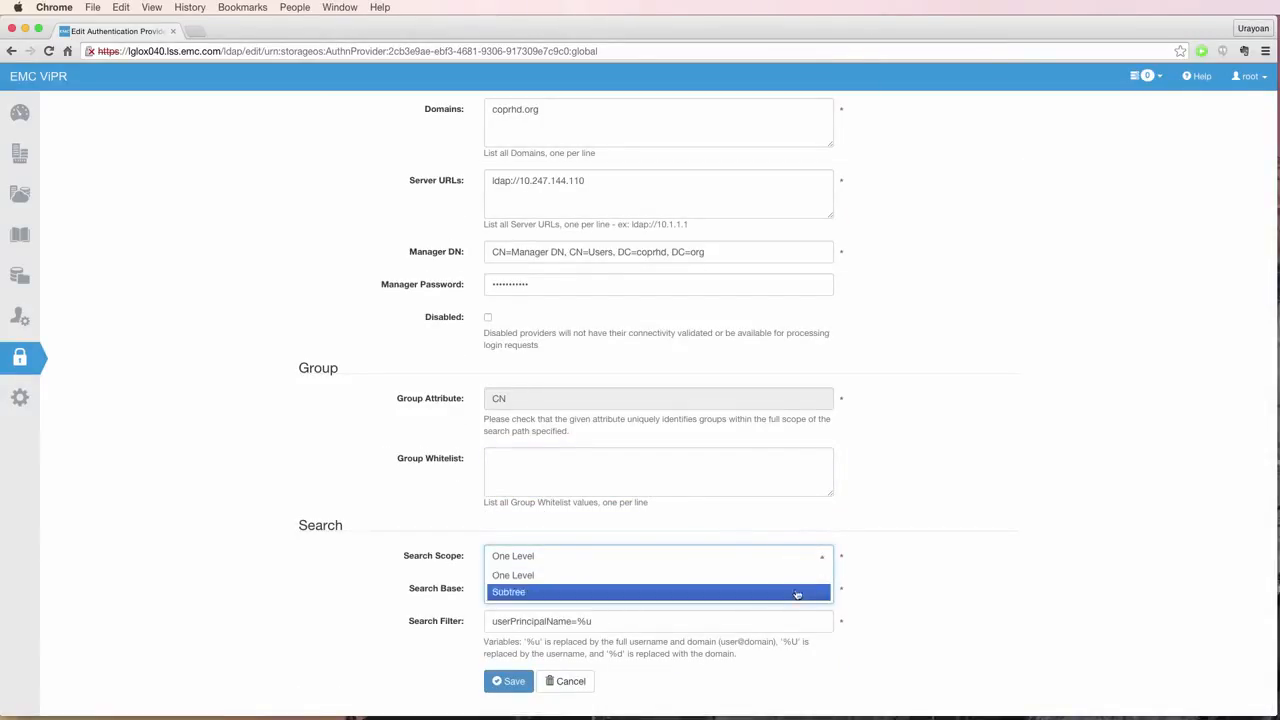
left_click(797, 592)
left_click(589, 587)
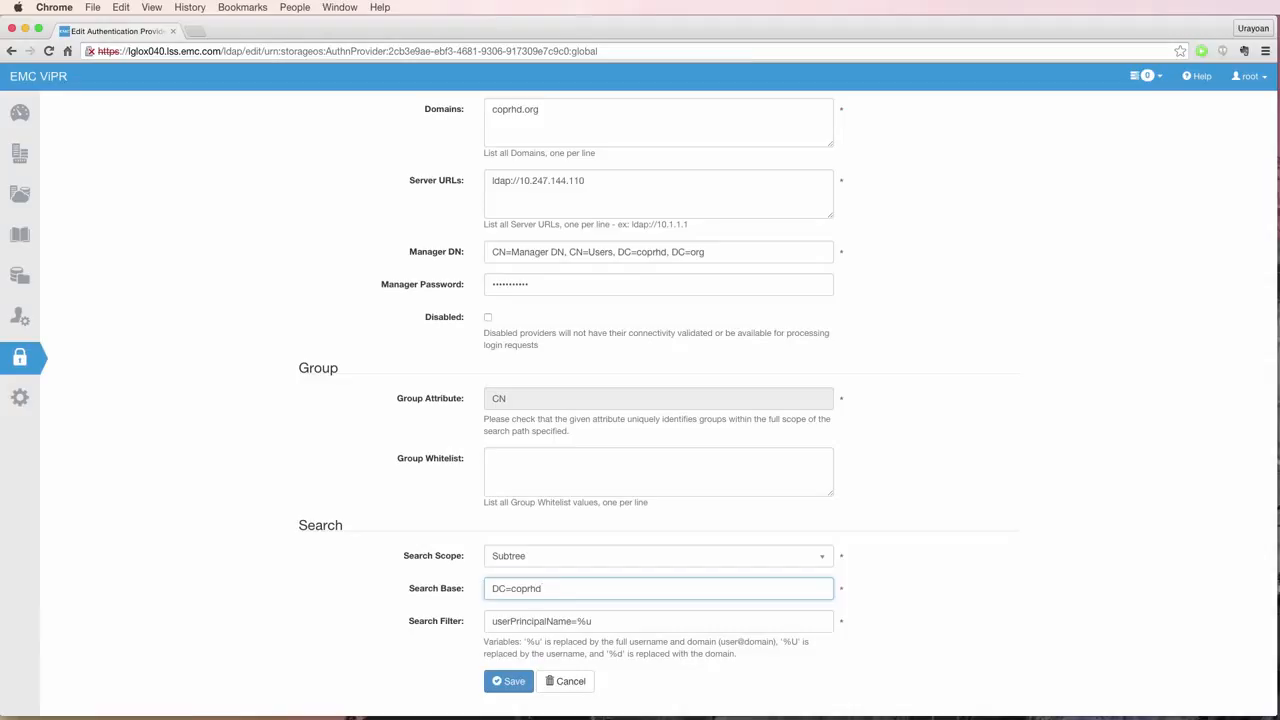
type(", DC=org")
left_click_drag(485, 641, 633, 663)
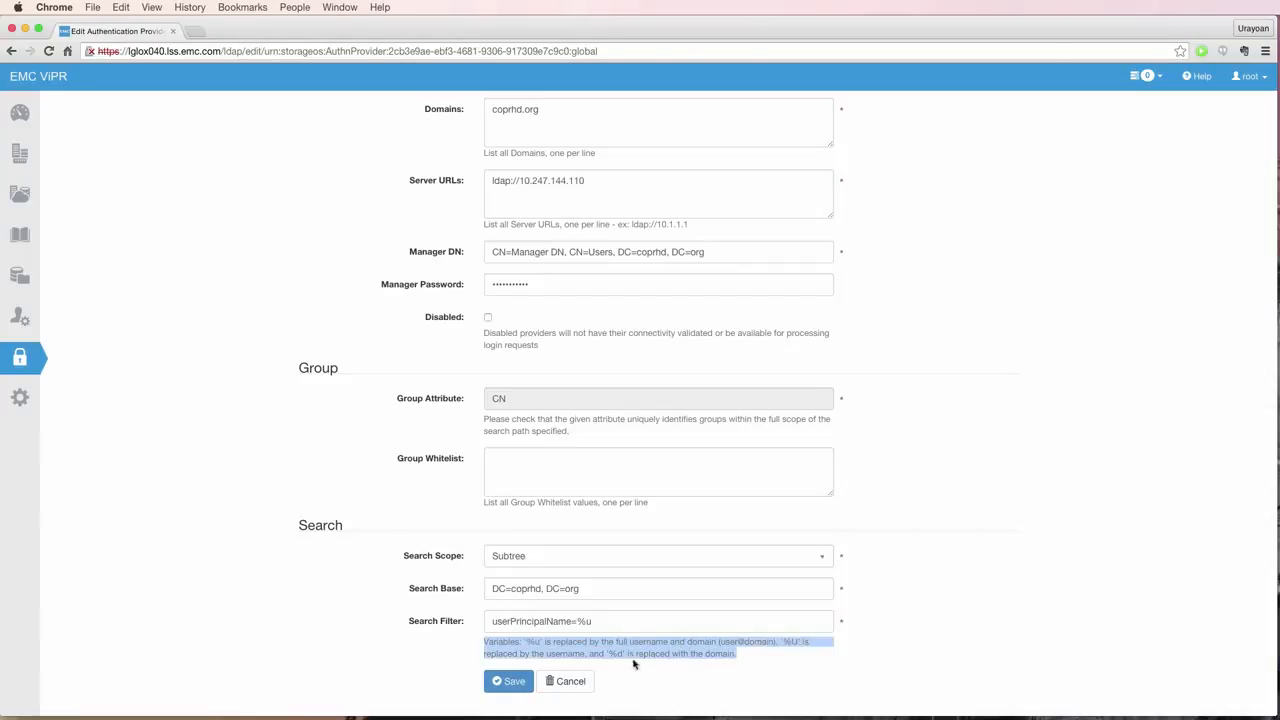
left_click(509, 681)
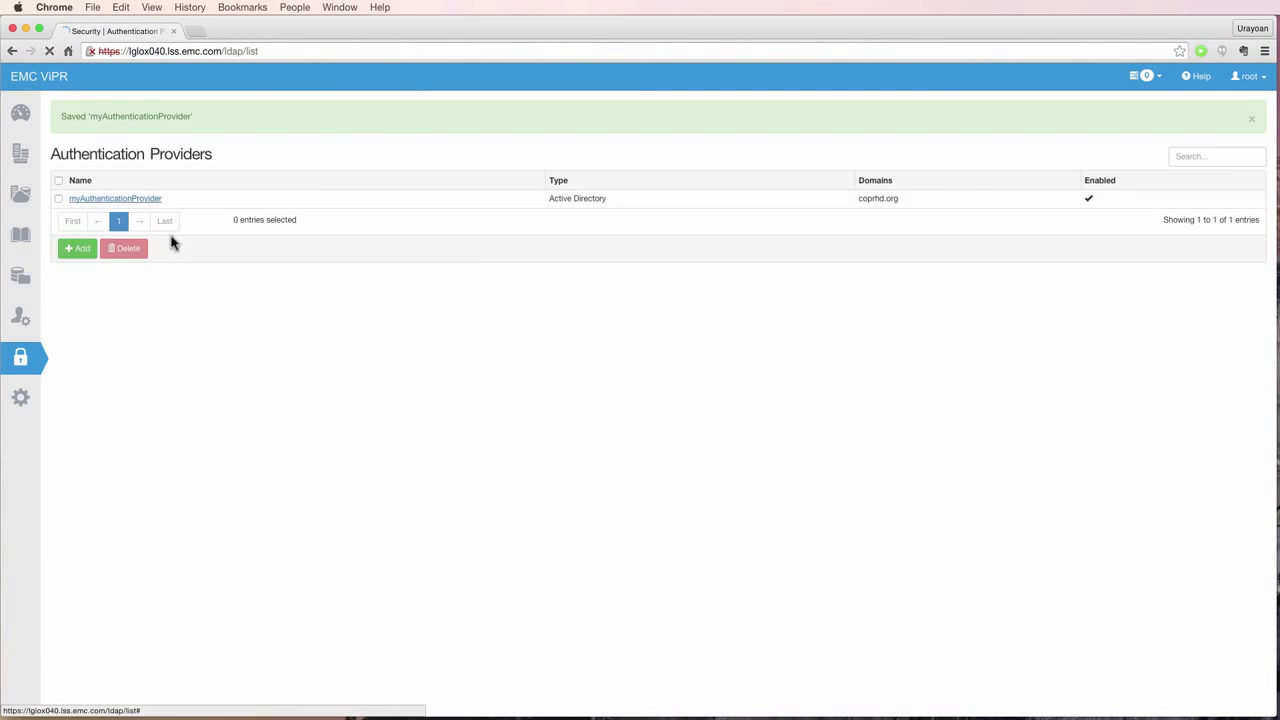
- Reopen myAuthenticationProvider to review its saved settings
left_click(140, 199)
scroll(900, 418, "down", 1)
scroll(900, 418, "down", 1)
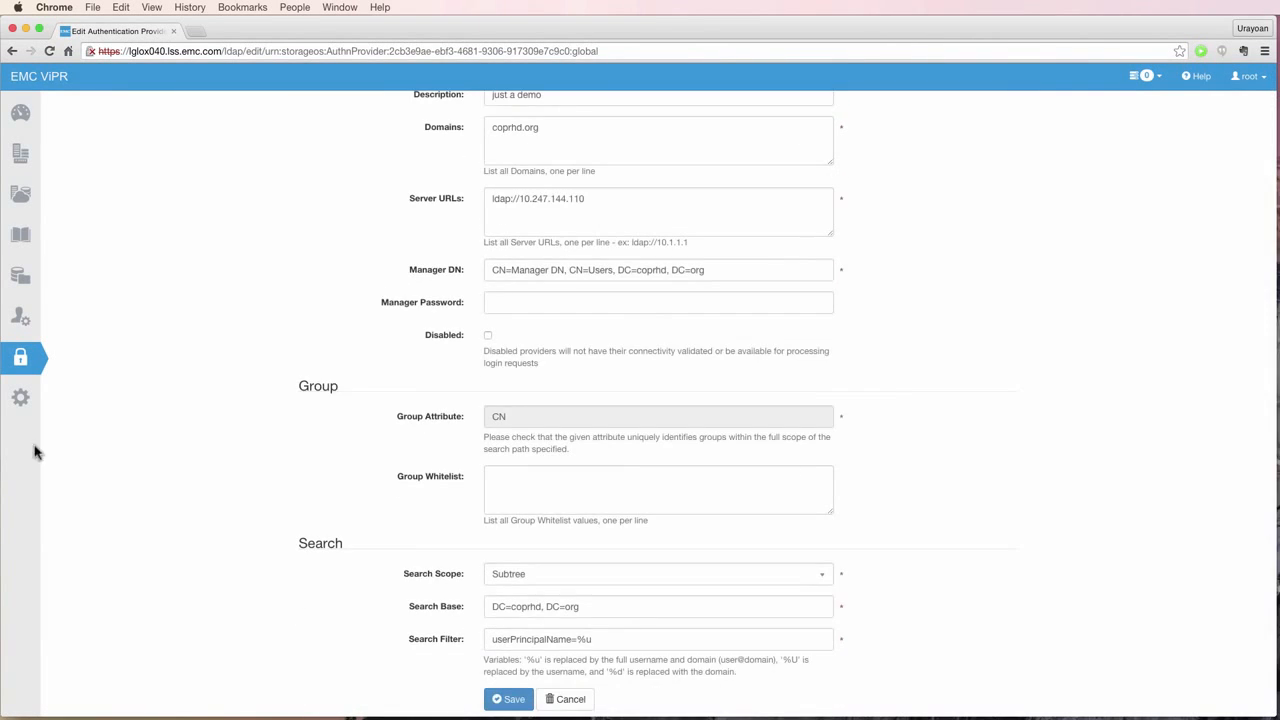
- Add a coprhd.org user mapping rule with group SANADMIN to Provider Tenant and save it
mouse_move(20, 318)
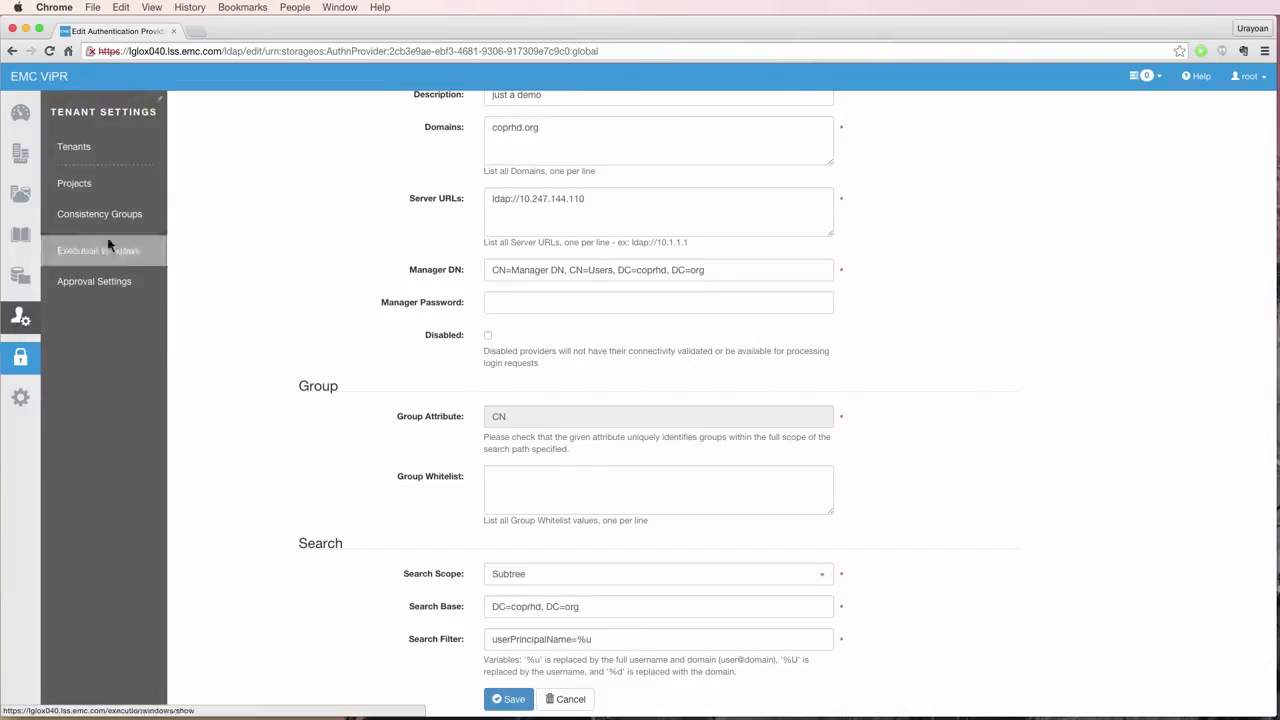
left_click(93, 155)
left_click(93, 155)
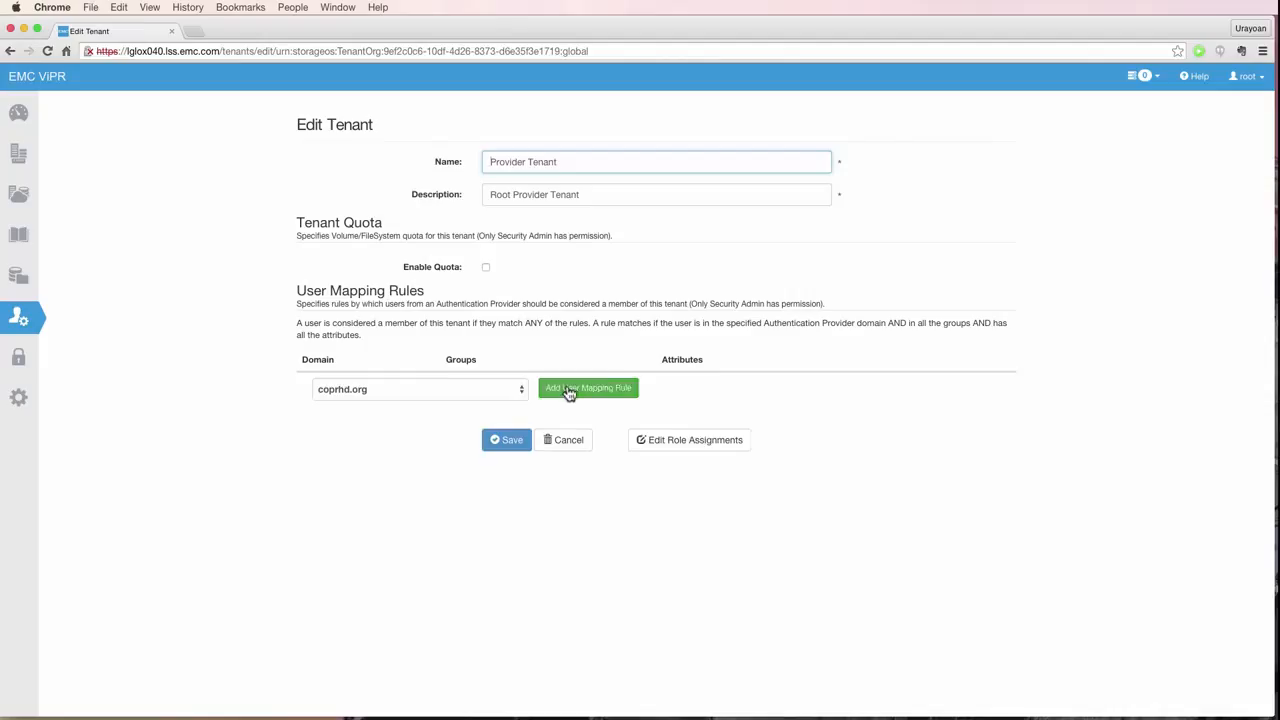
left_click(575, 391)
left_click(551, 391)
type("SANADMIN")
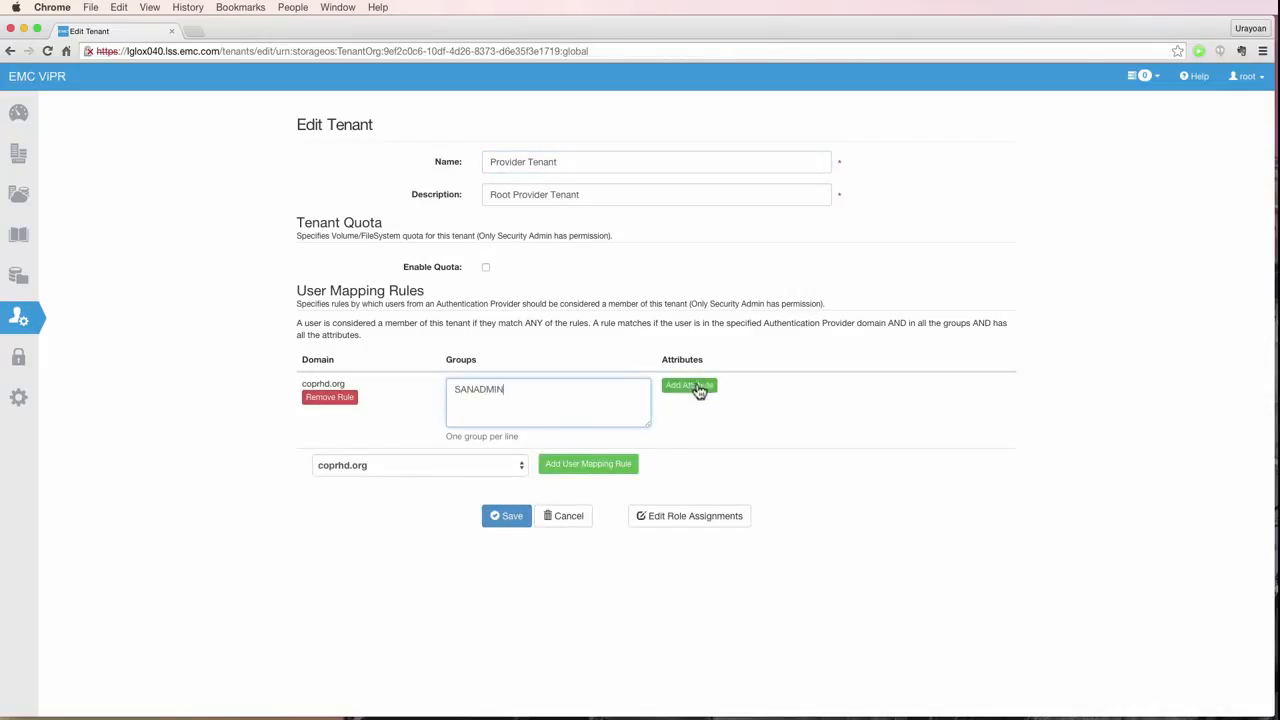
left_click(506, 518)
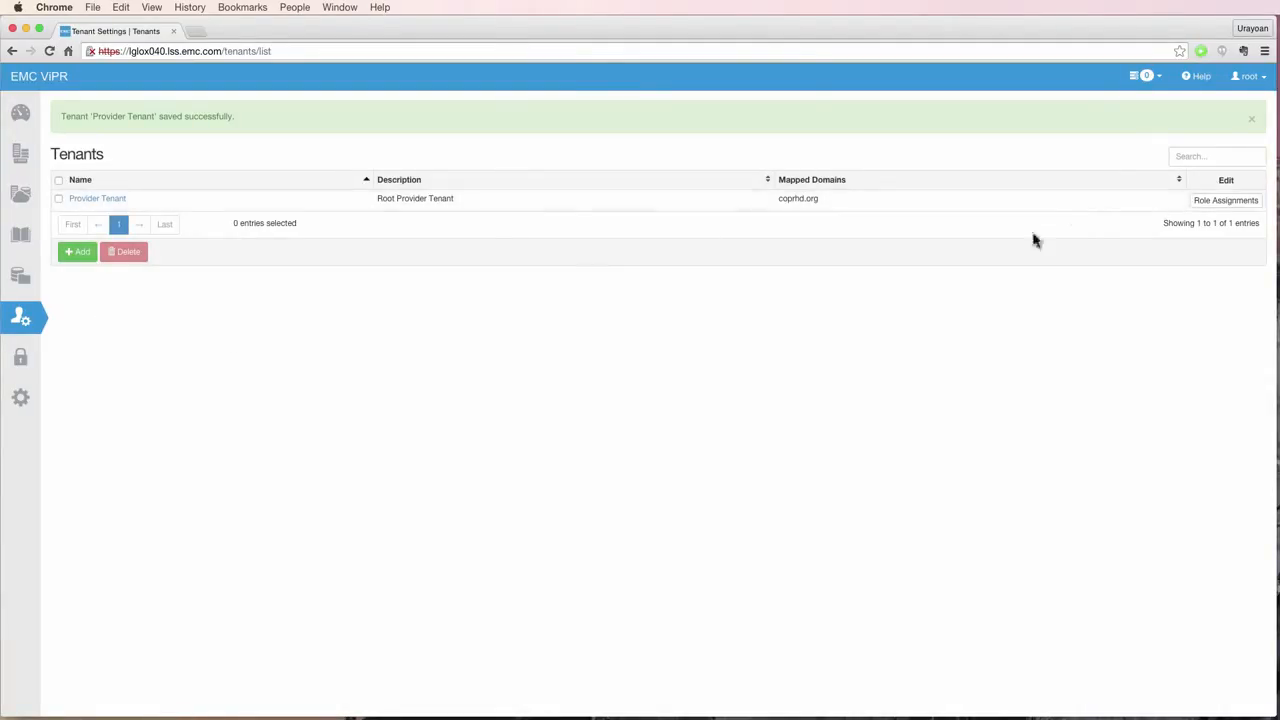
- Log out of root and sign in as the coprhd.org domain user with their password
left_click(1247, 76)
left_click(1205, 152)
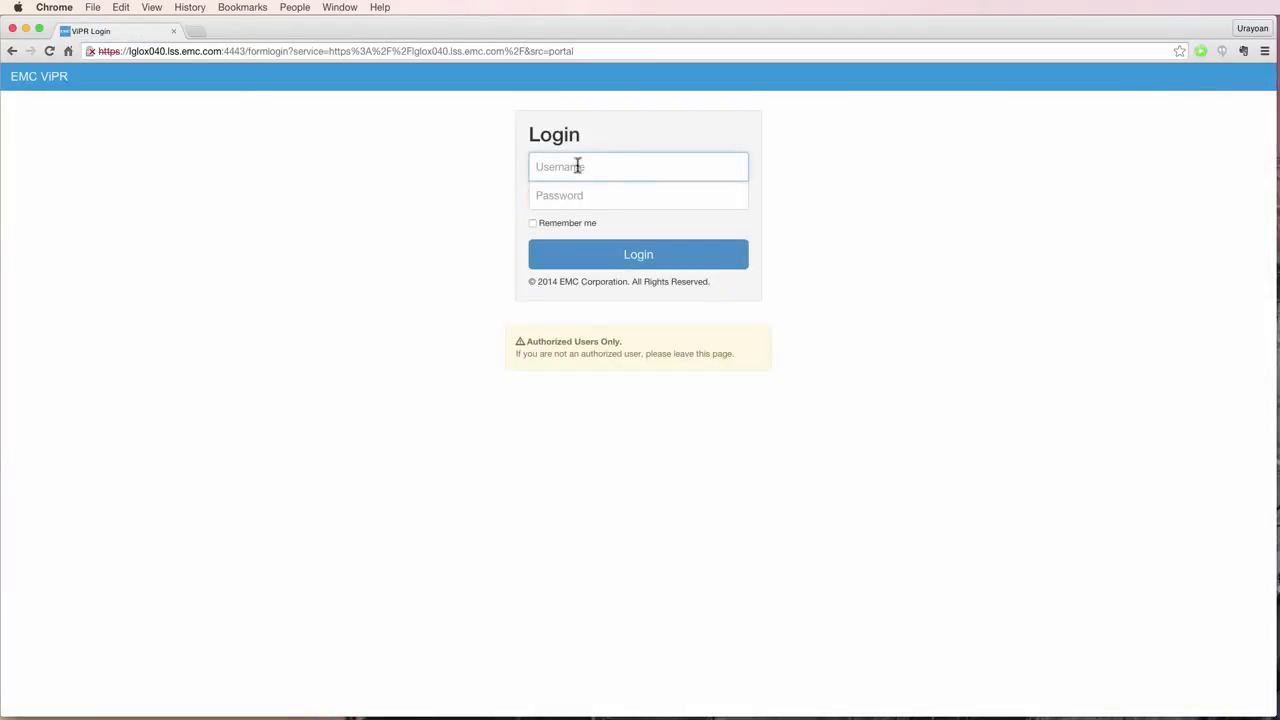
key("Tab")
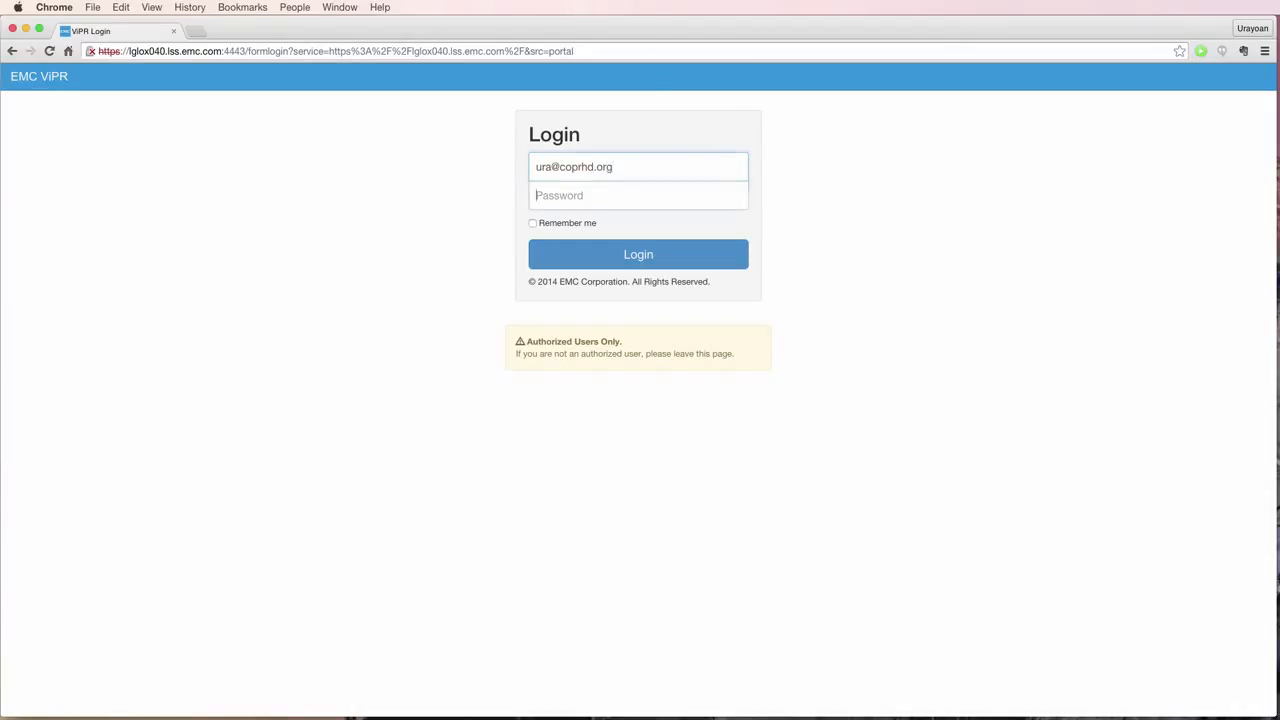
type("*")
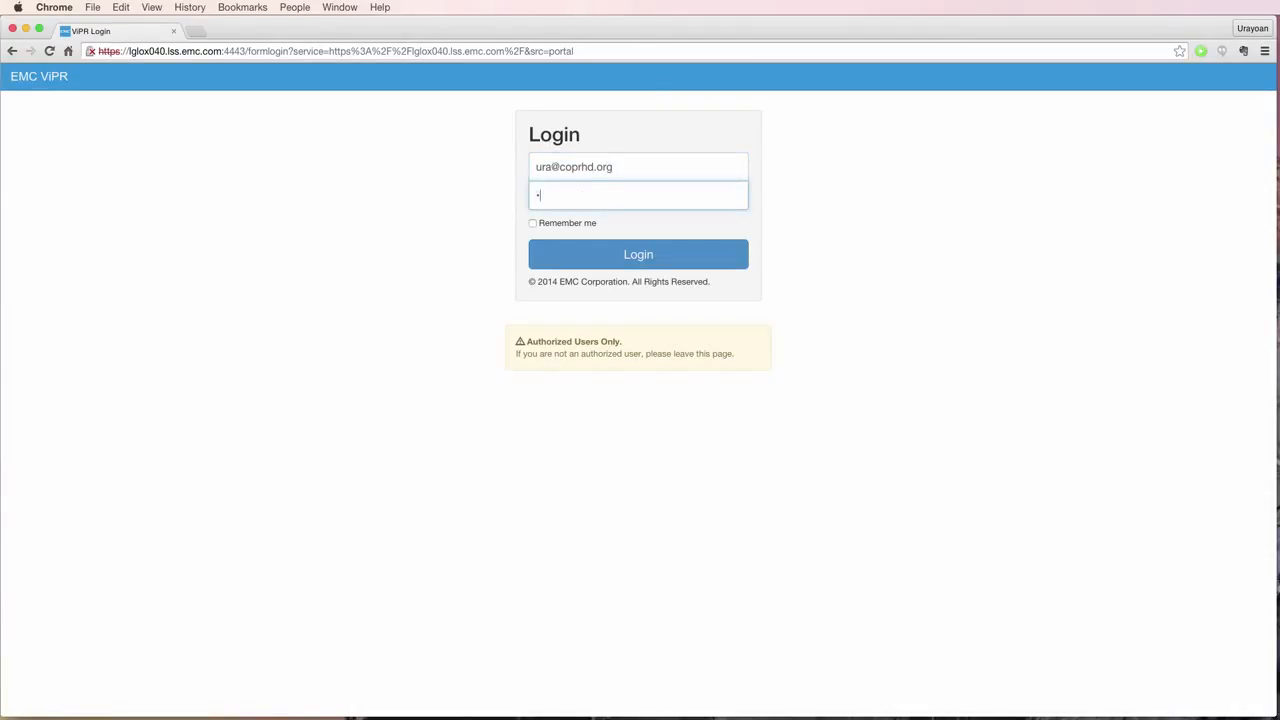
type("****")
left_click(638, 255)
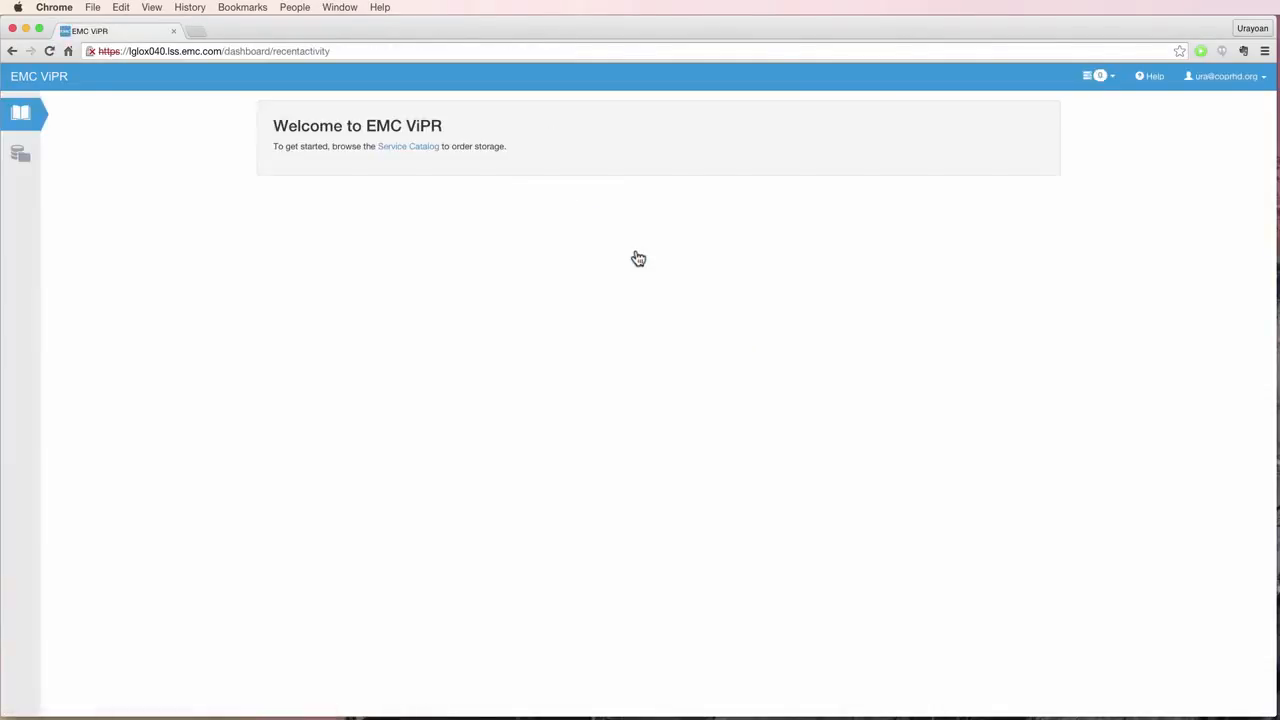
- Browse the Volumes, Block Snapshots, Export Groups, File Systems and File Snapshots resource pages
left_click(27, 159)
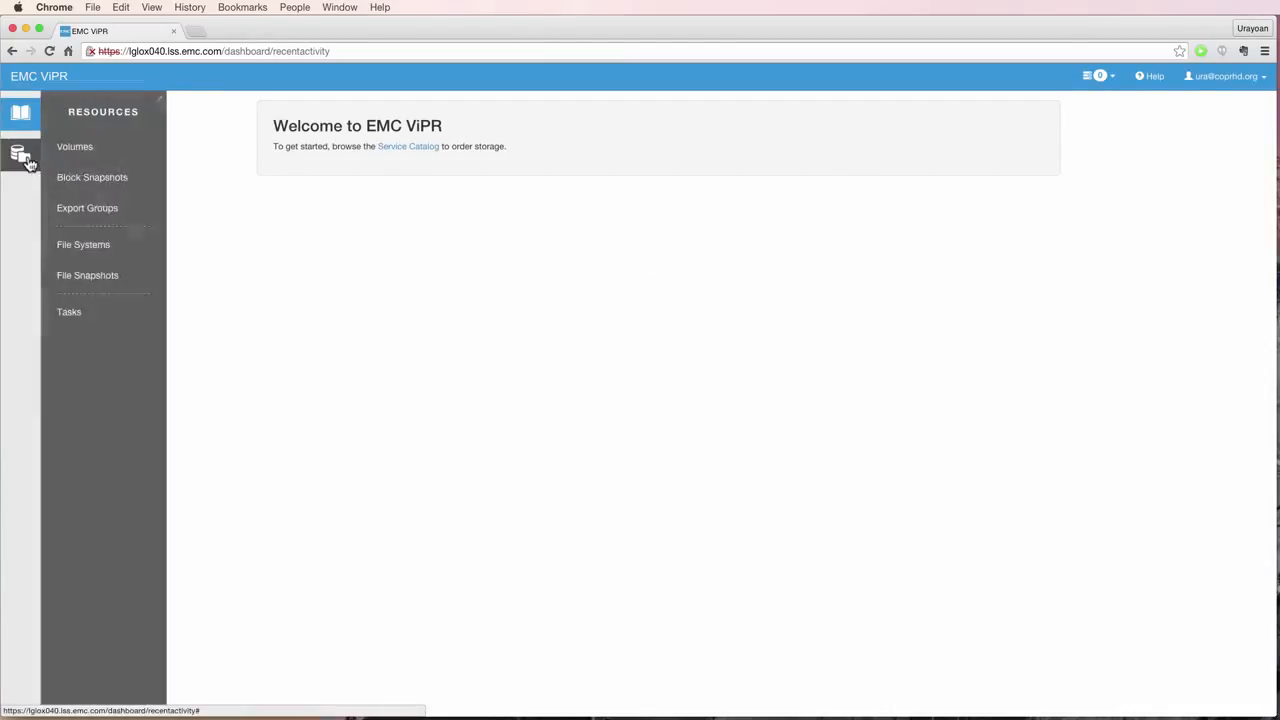
left_click(78, 145)
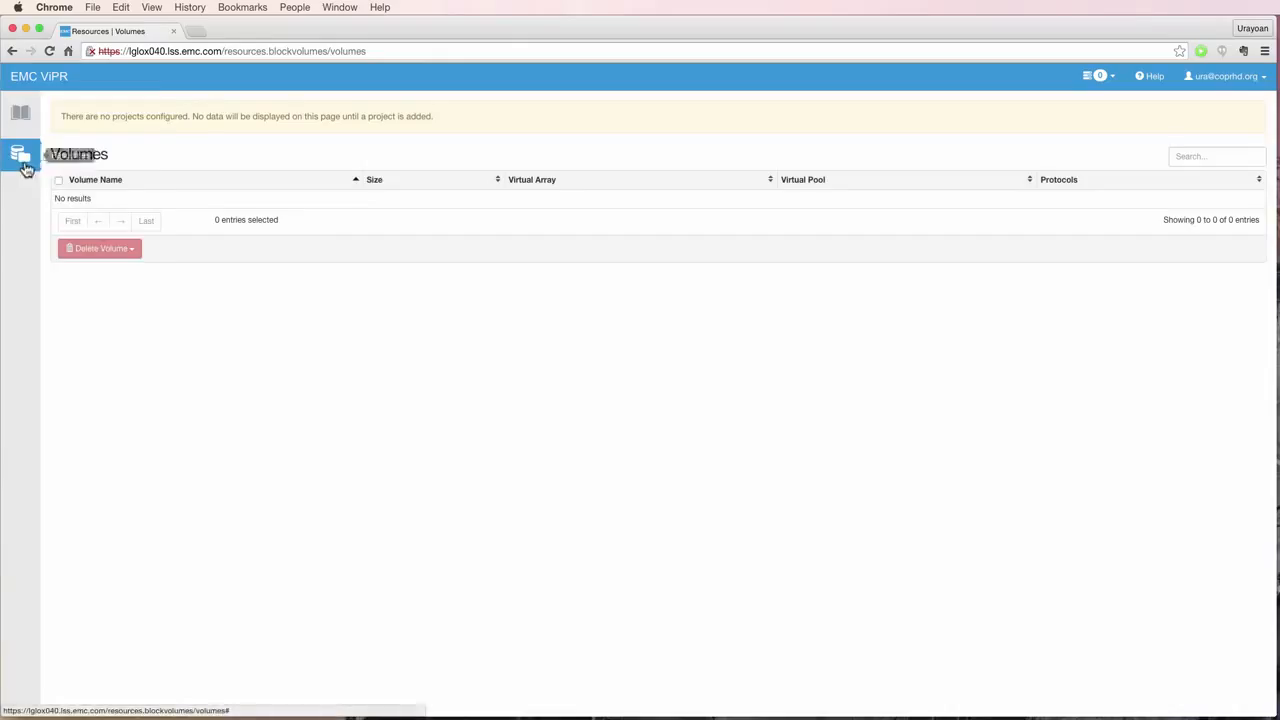
left_click(24, 164)
left_click(66, 190)
left_click(21, 163)
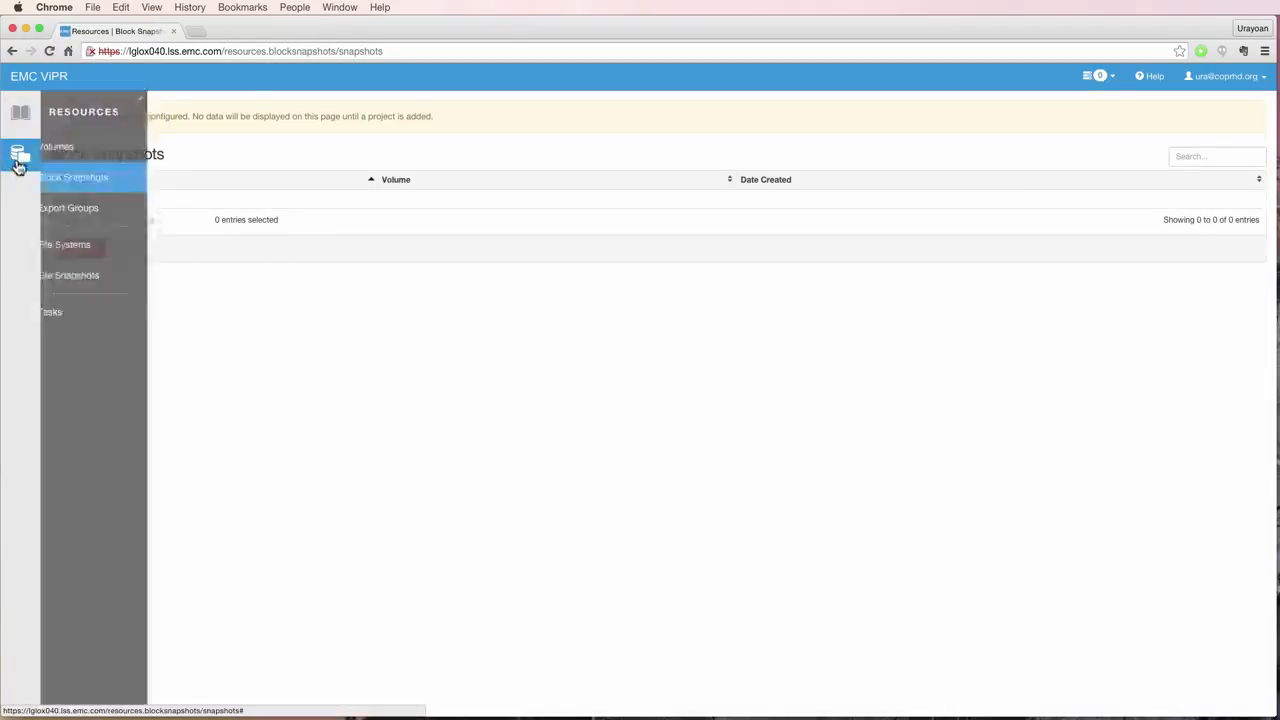
left_click(65, 212)
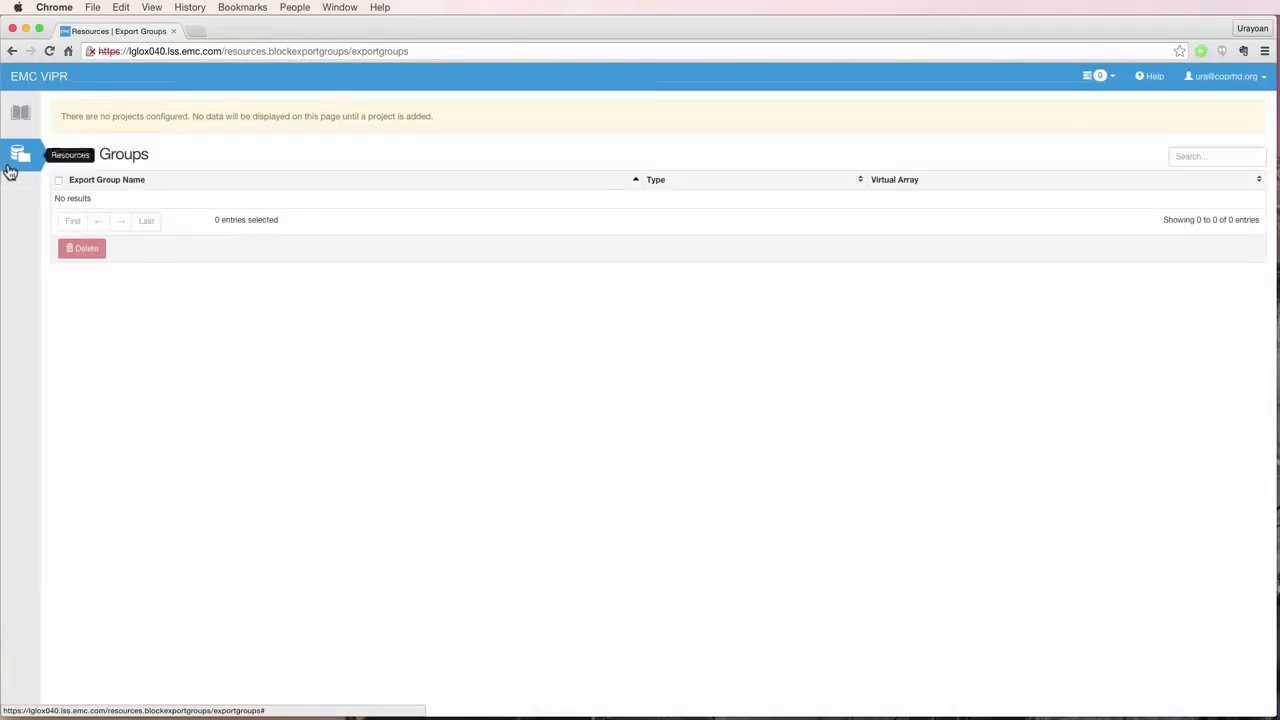
left_click(10, 172)
left_click(95, 248)
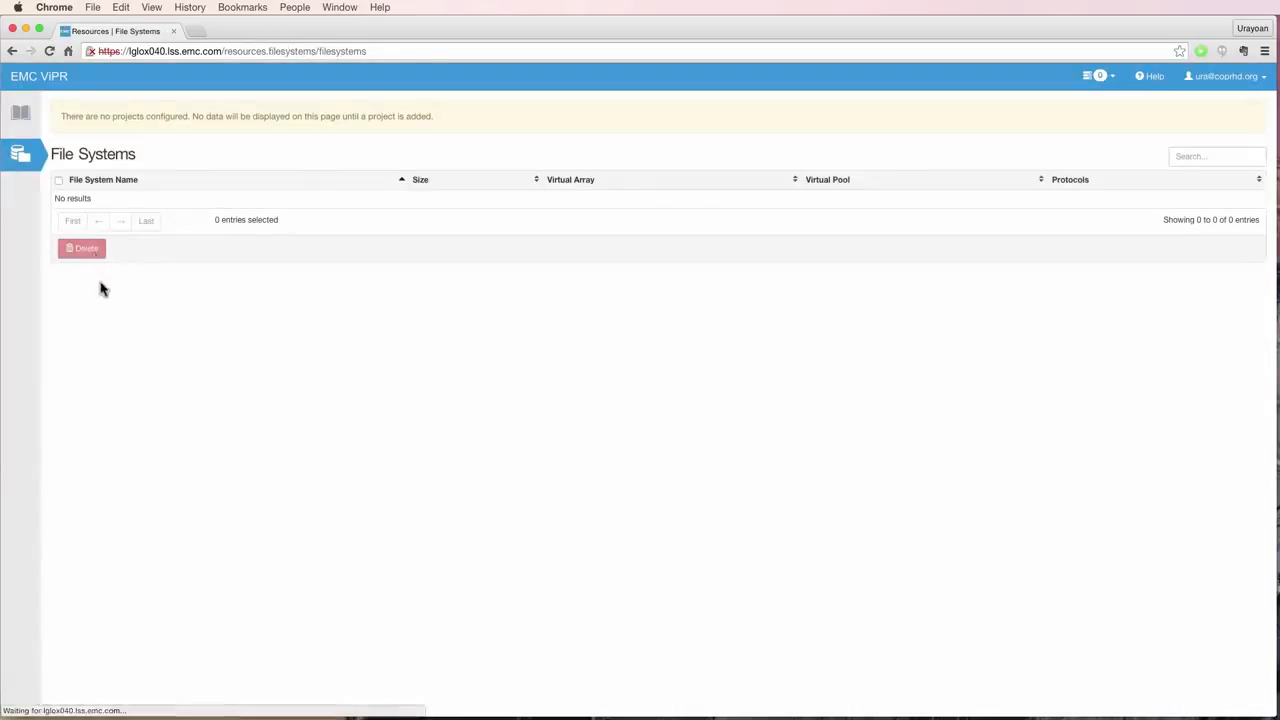
left_click(22, 163)
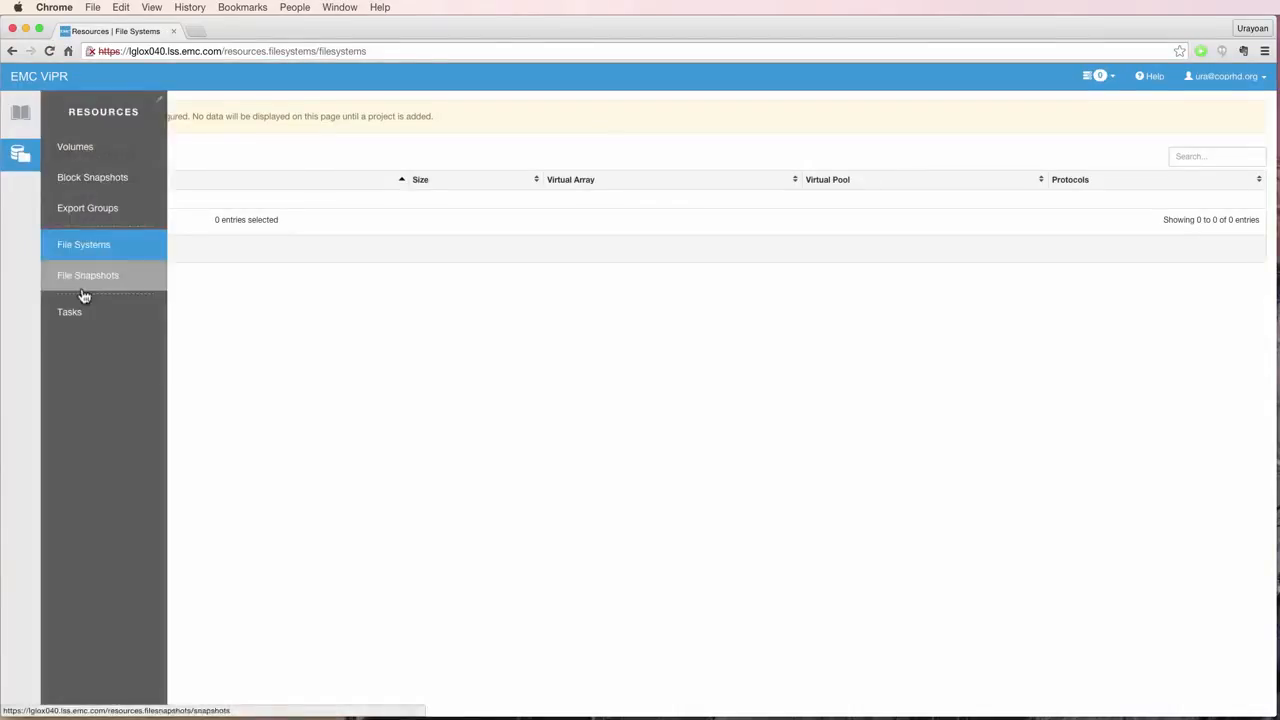
left_click(76, 280)
- View the full service catalog, then log the domain user out to the login form
left_click(17, 120)
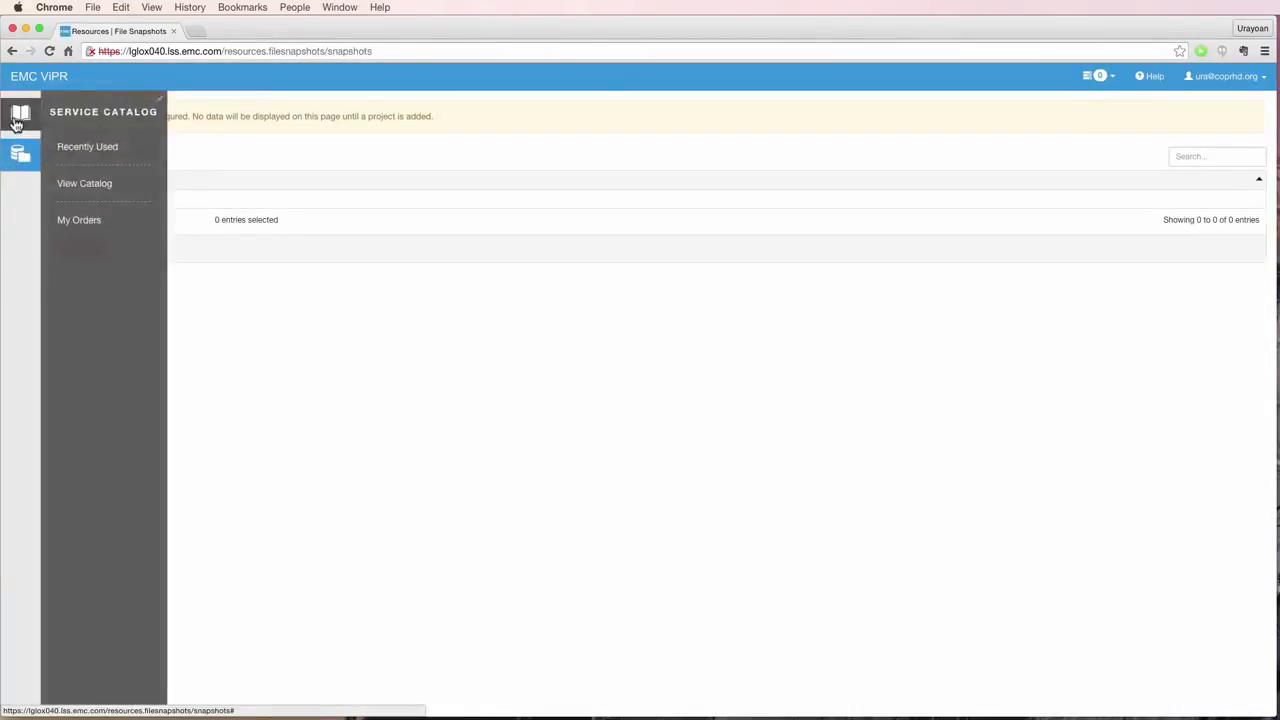
left_click(62, 192)
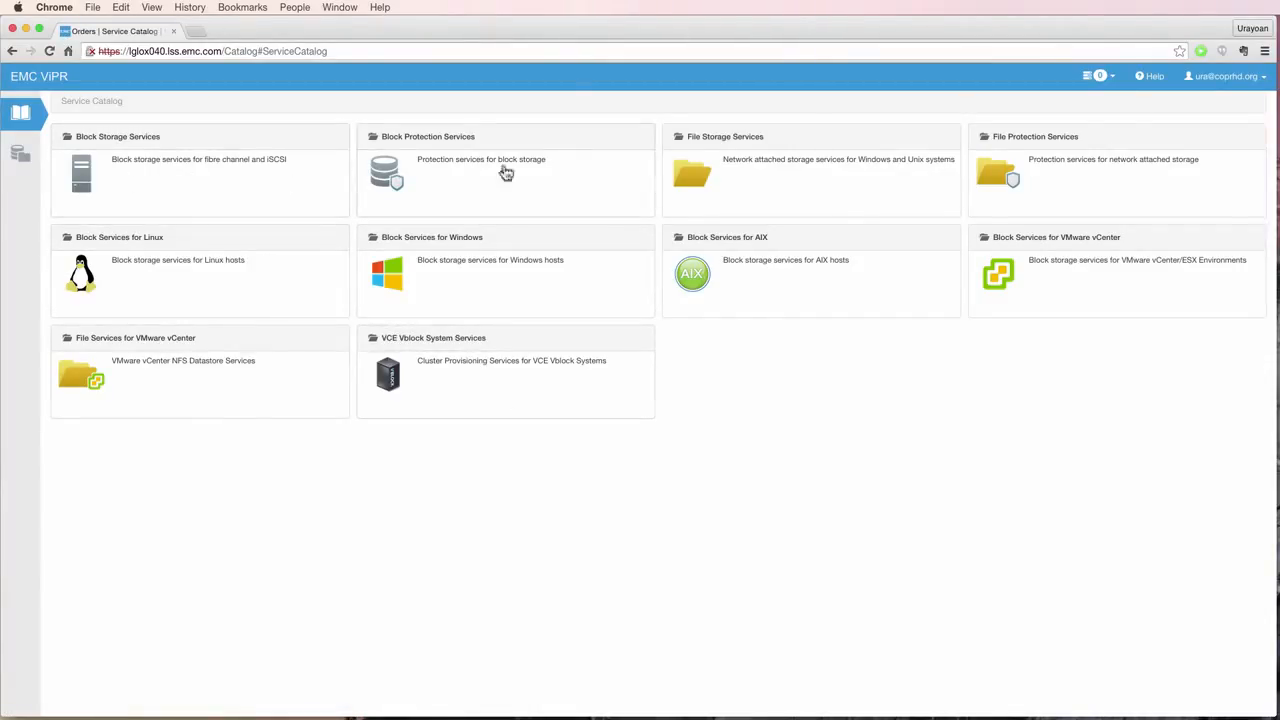
left_click(1221, 85)
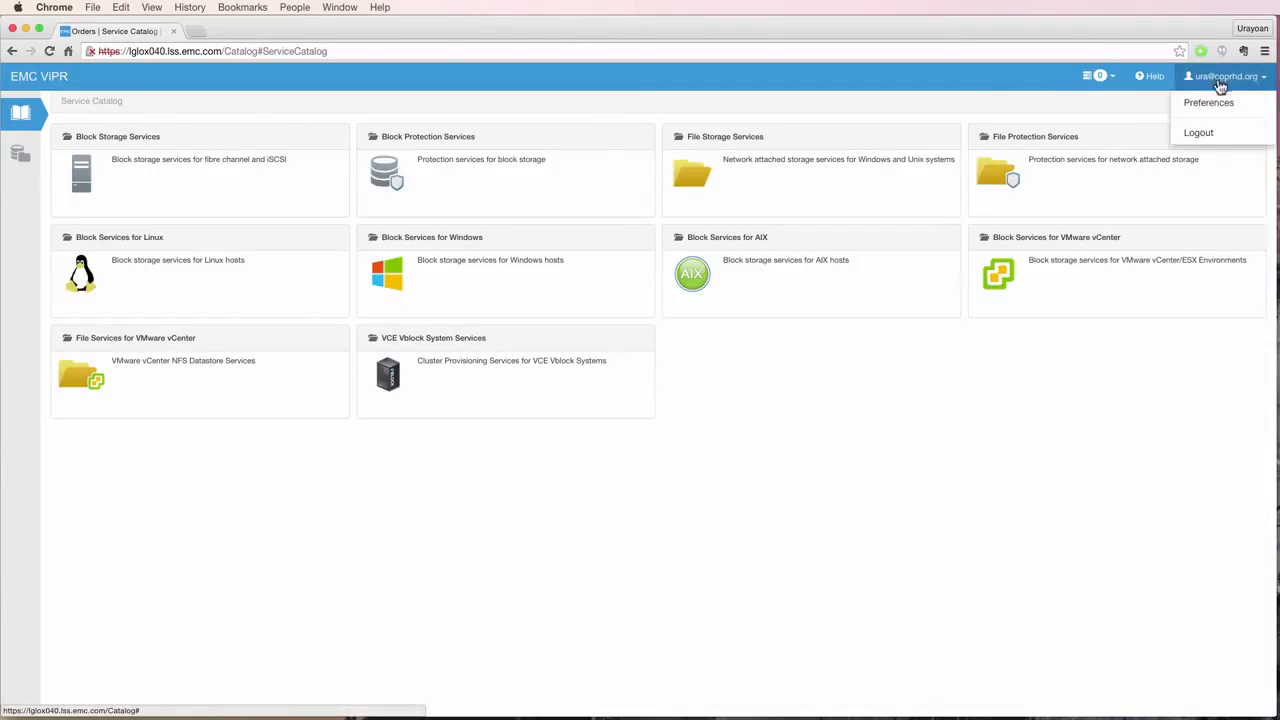
left_click(1205, 133)
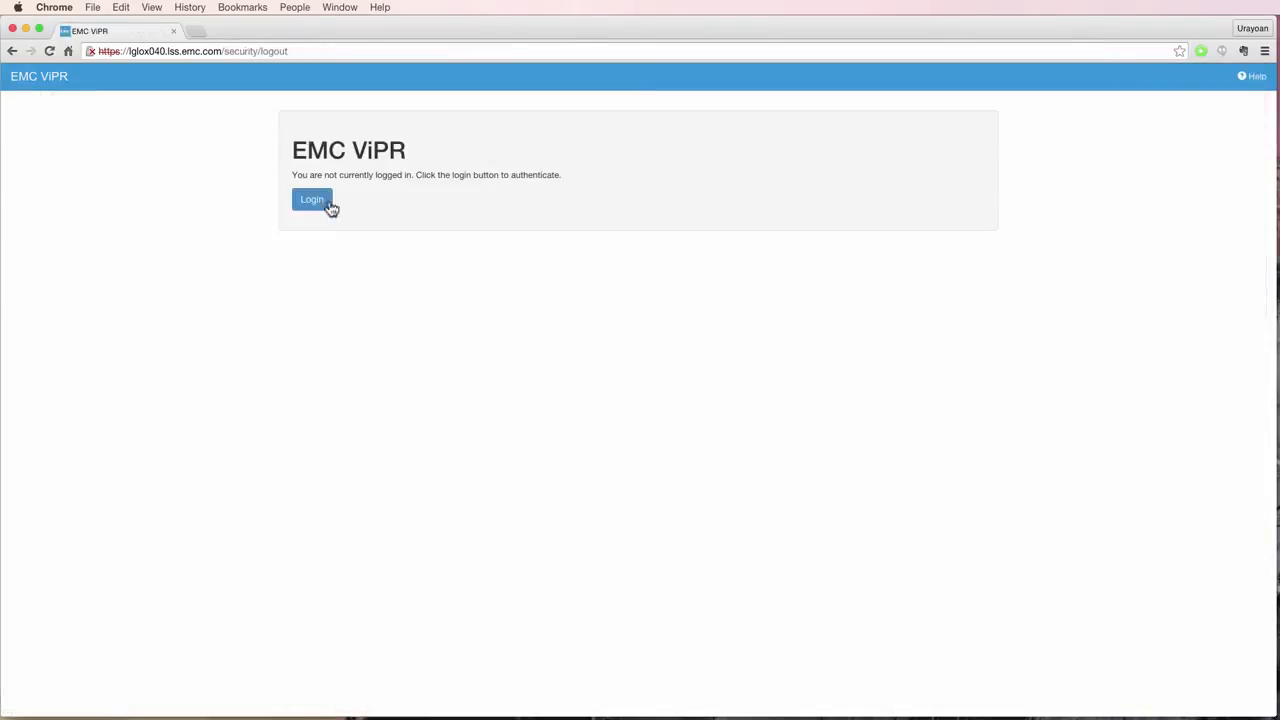
left_click(313, 201)
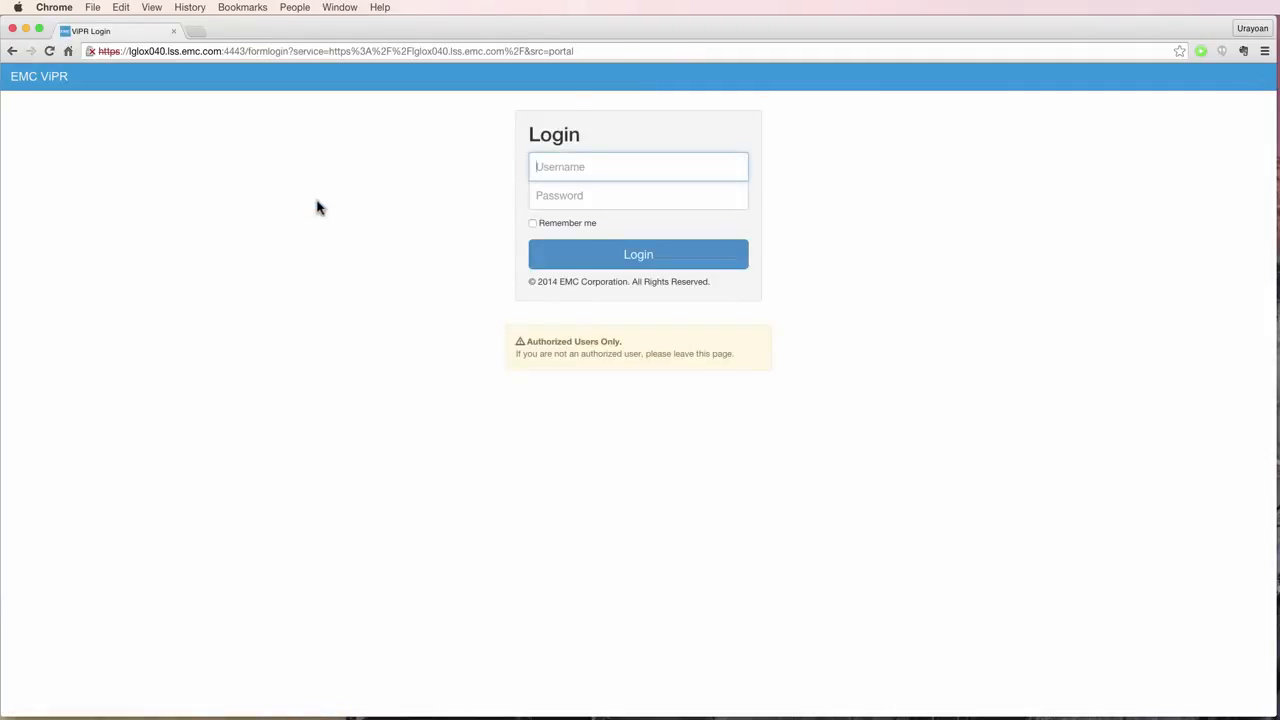
- Sign in as root, retrying after a rejected password, and show the Tenants list
type("root")
key("Tab")
type("***")
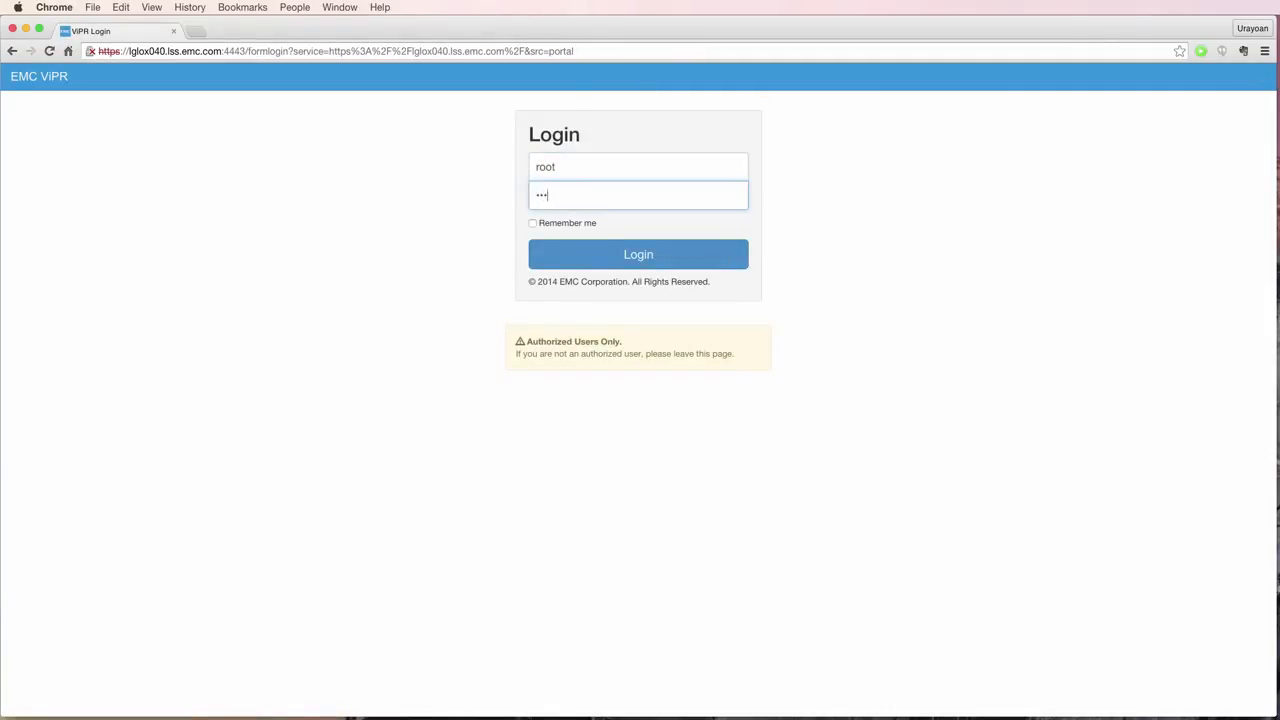
key("Return")
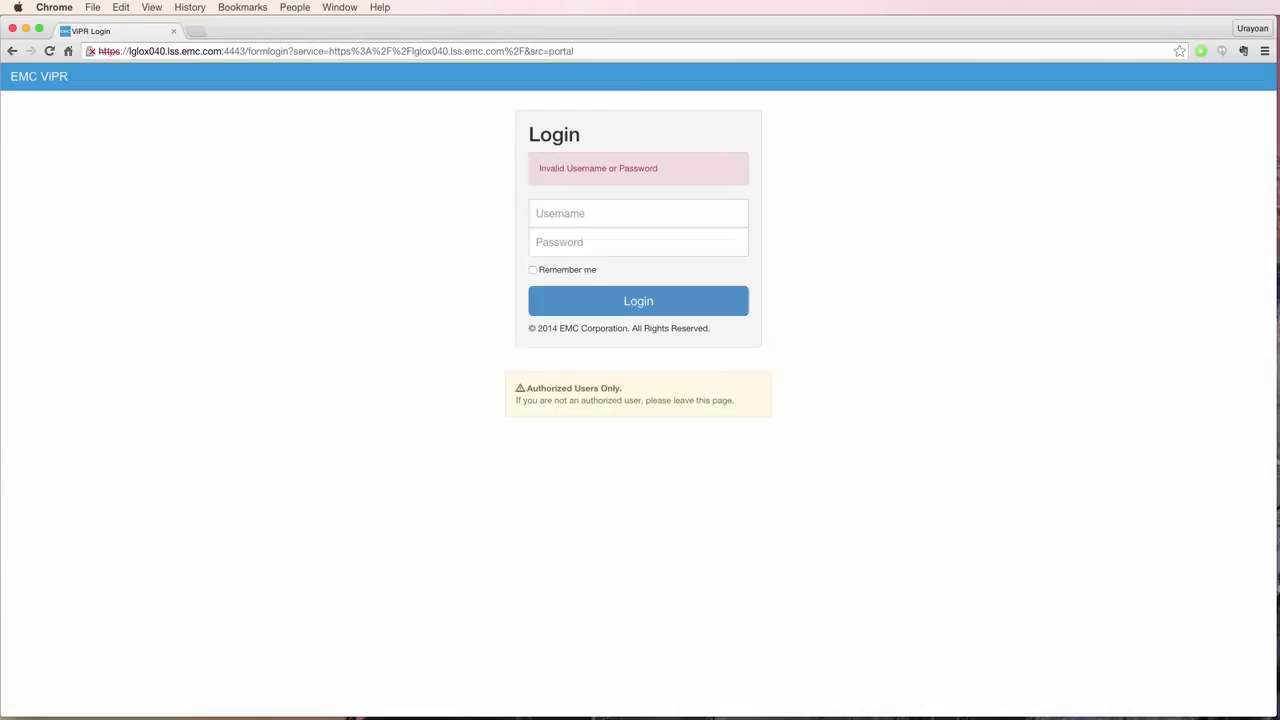
type("root")
key("Tab")
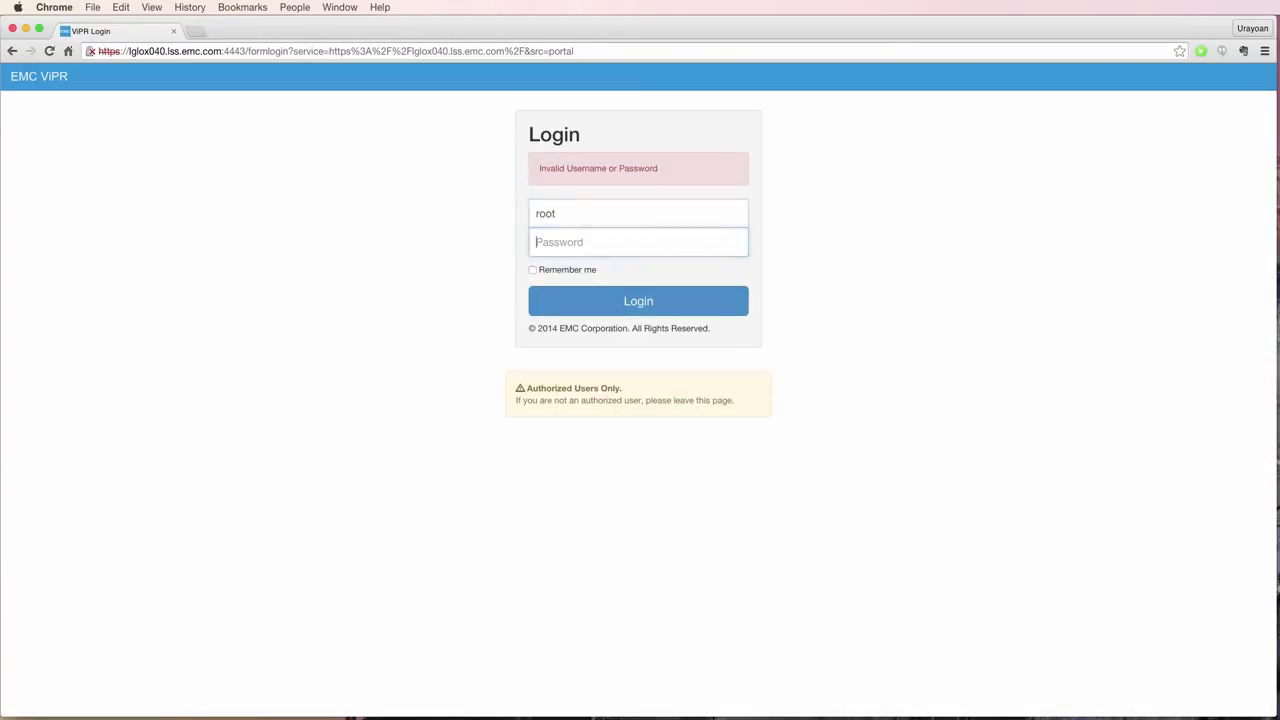
type("**********")
key("Return")
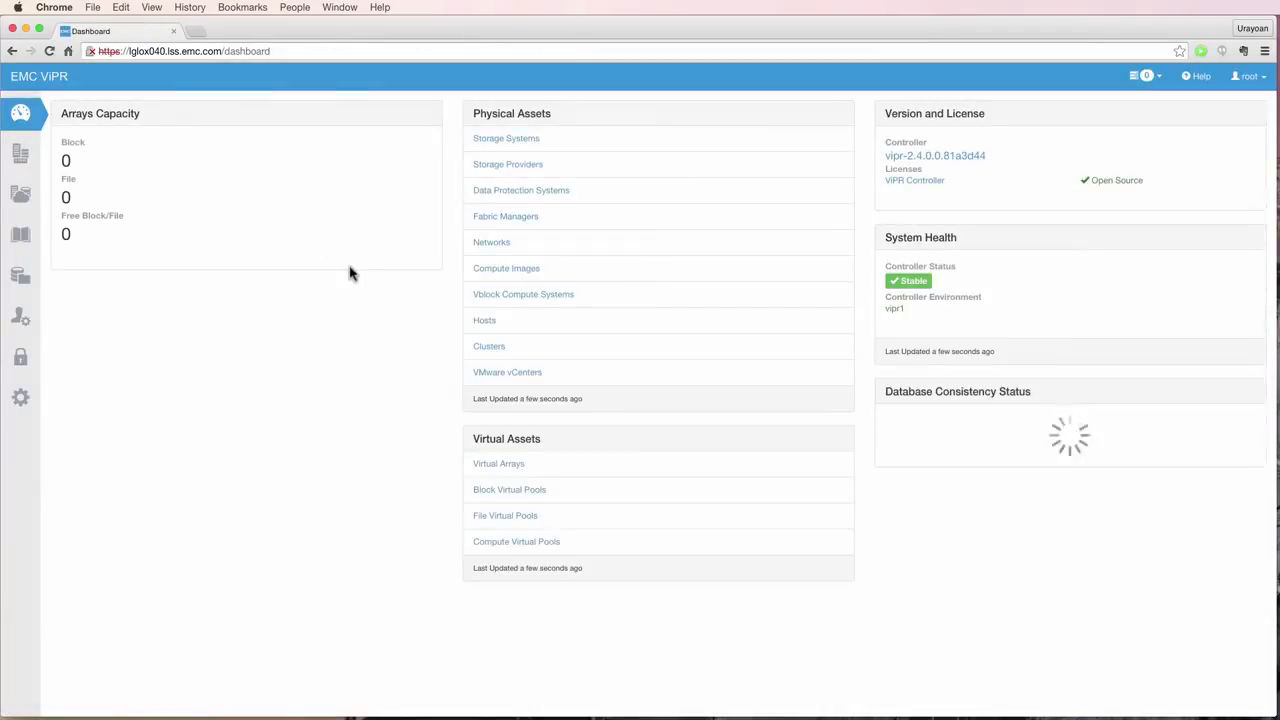
left_click(22, 330)
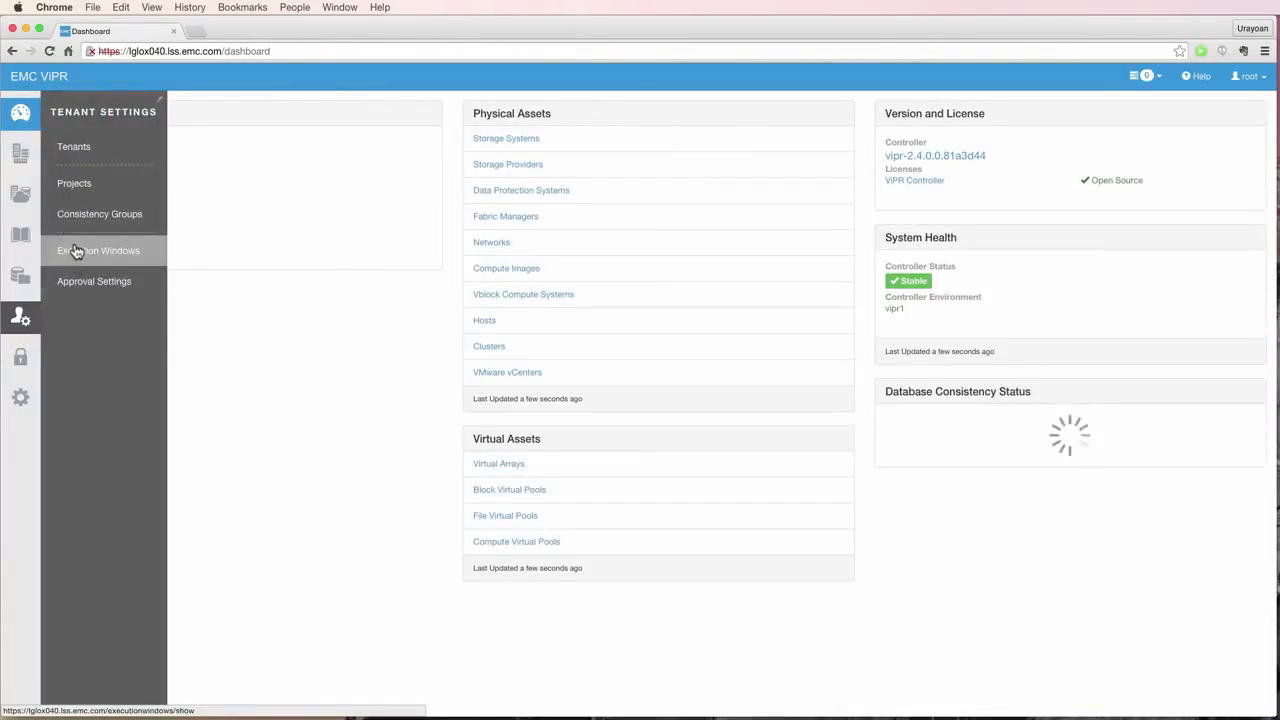
left_click(86, 162)
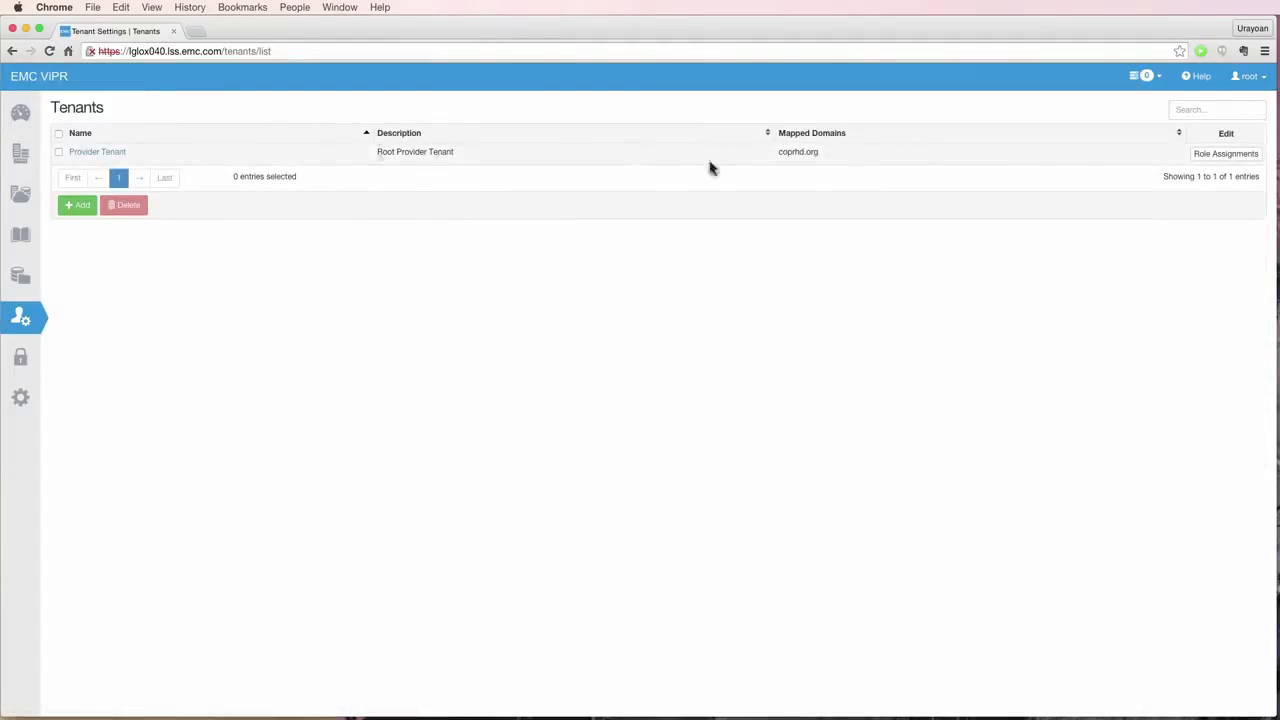
- Give the coprhd.org domain user Tenant Administrator, Project Administrator and Tenant Approver roles on Provider Tenant
left_click(1226, 155)
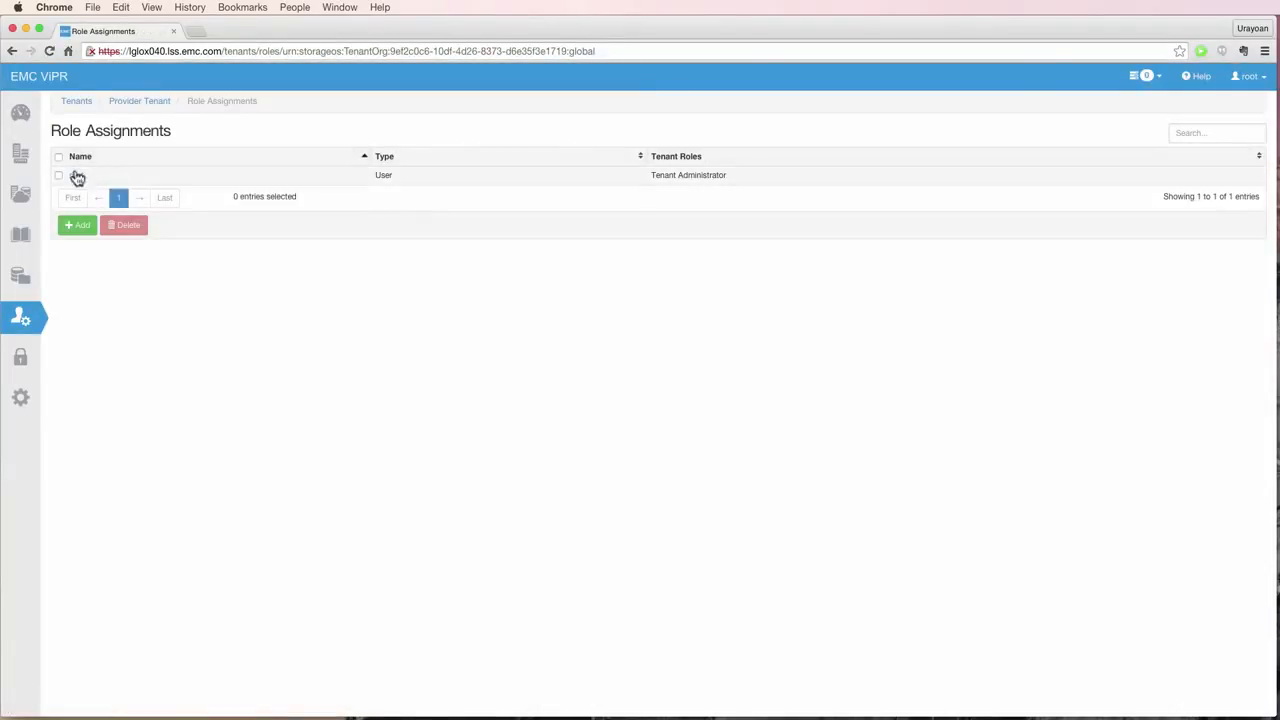
left_click(79, 225)
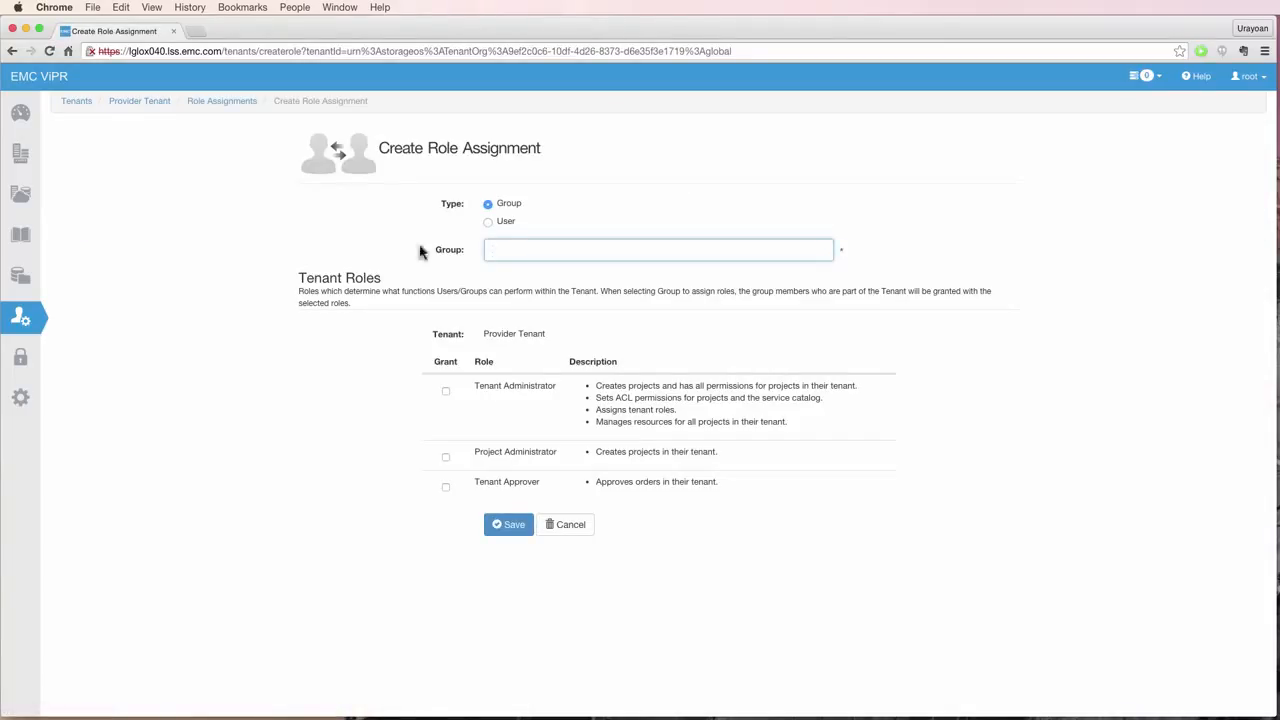
left_click(489, 222)
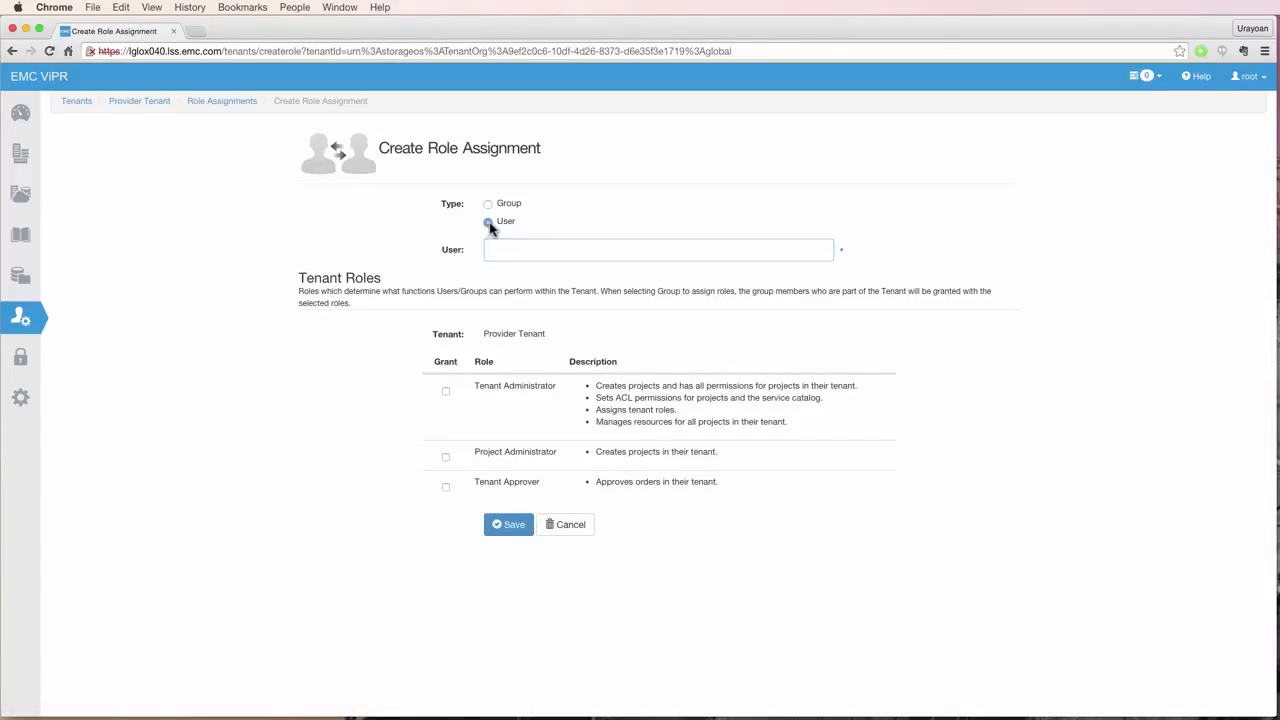
left_click(494, 249)
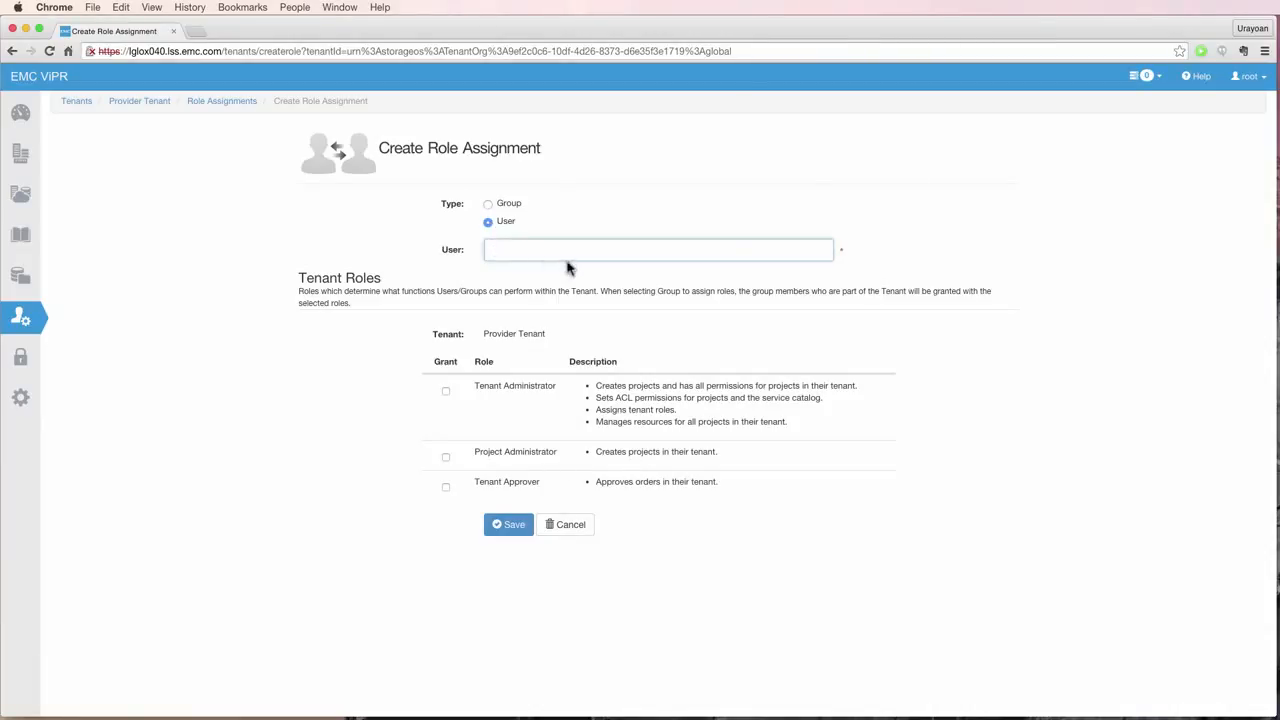
left_click(446, 391)
left_click(447, 458)
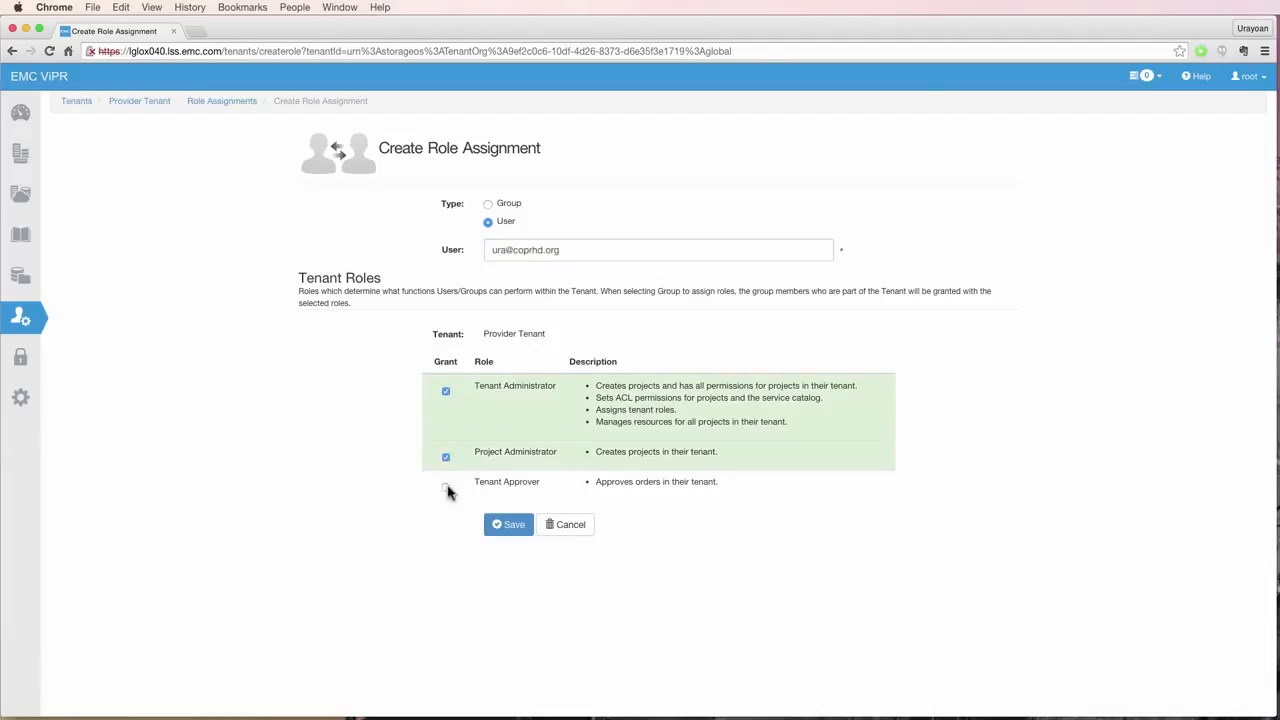
left_click(446, 487)
left_click(496, 525)
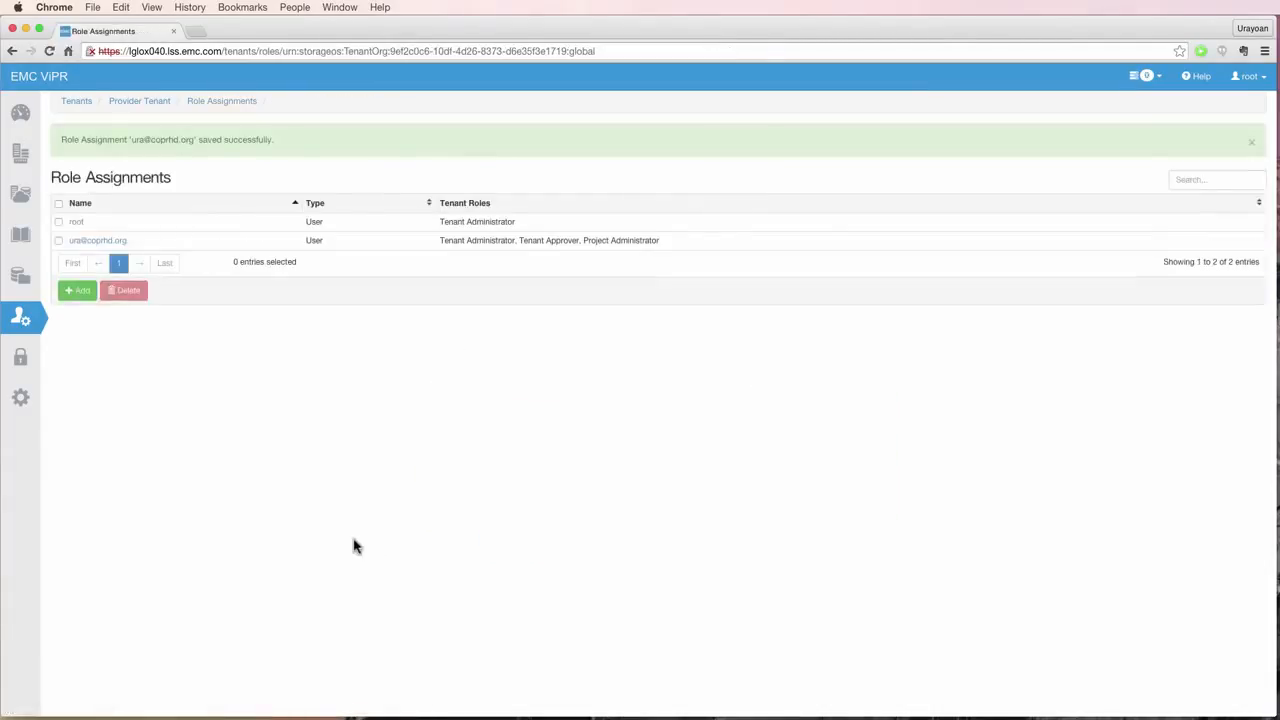
- Sign in as the coprhd.org domain user and look at the Hosts list
type("@")
type("coprhd")
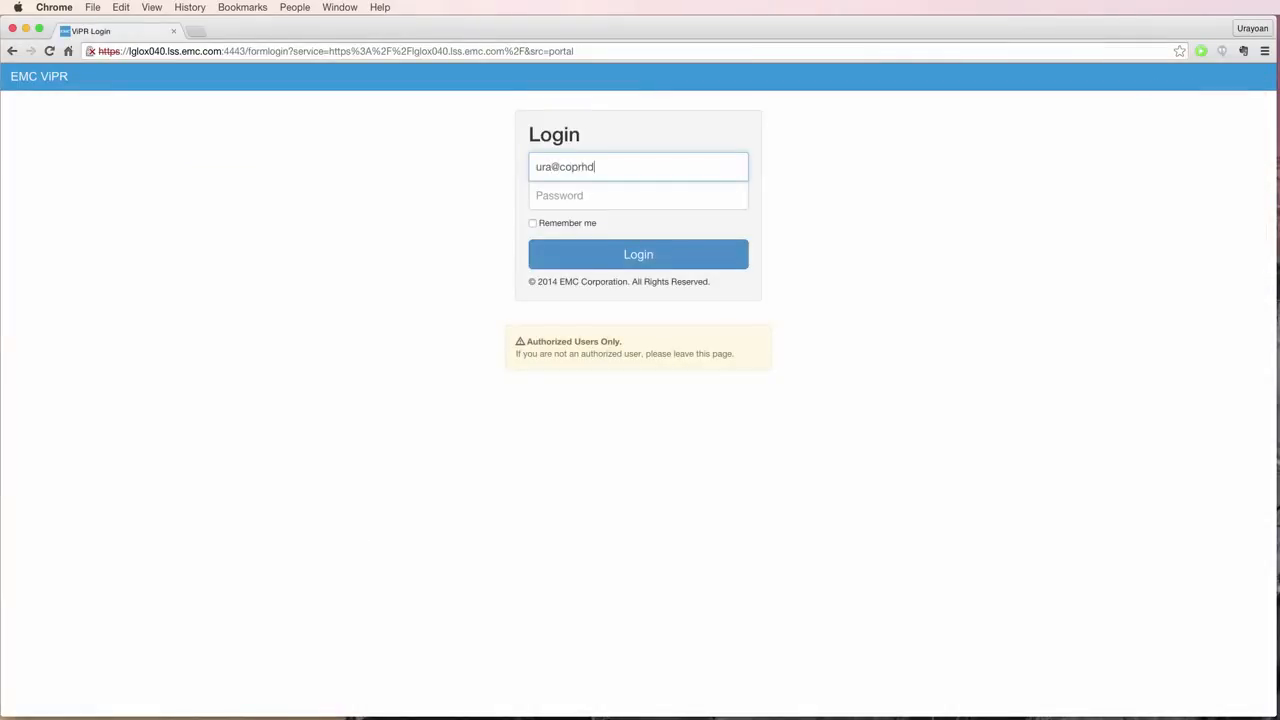
type(".org")
key("Tab")
type("******")
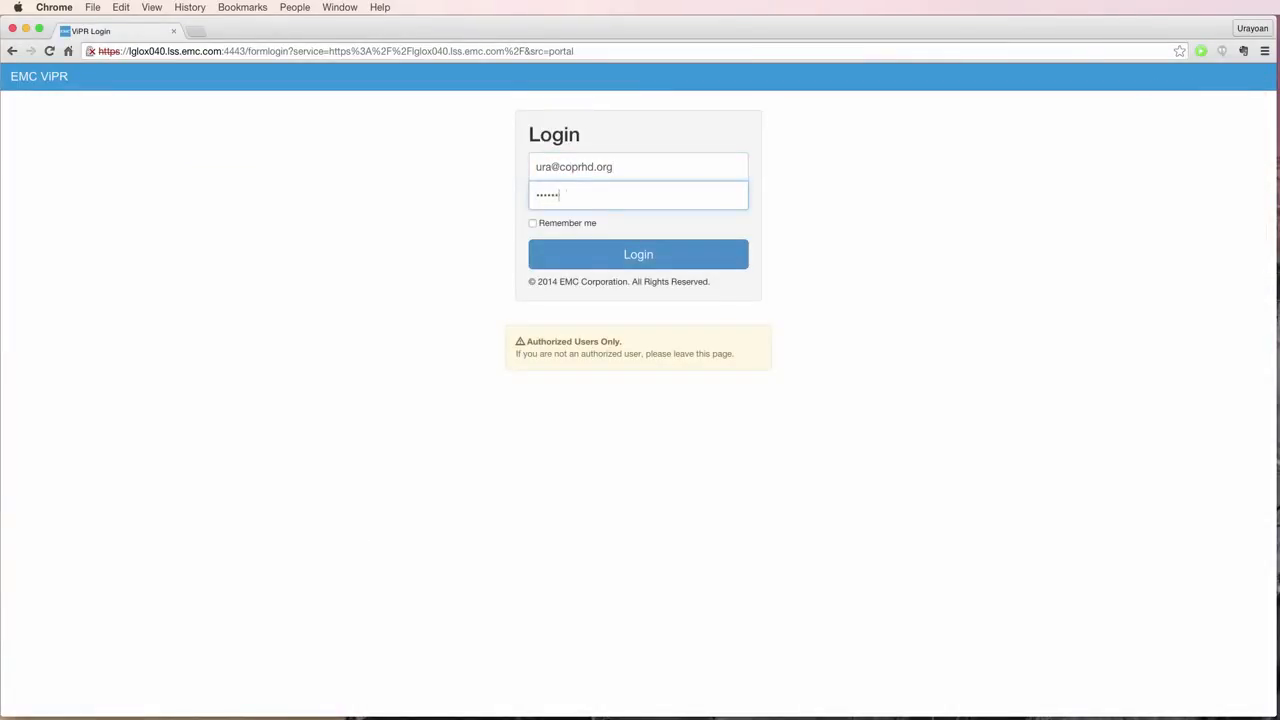
key("Return")
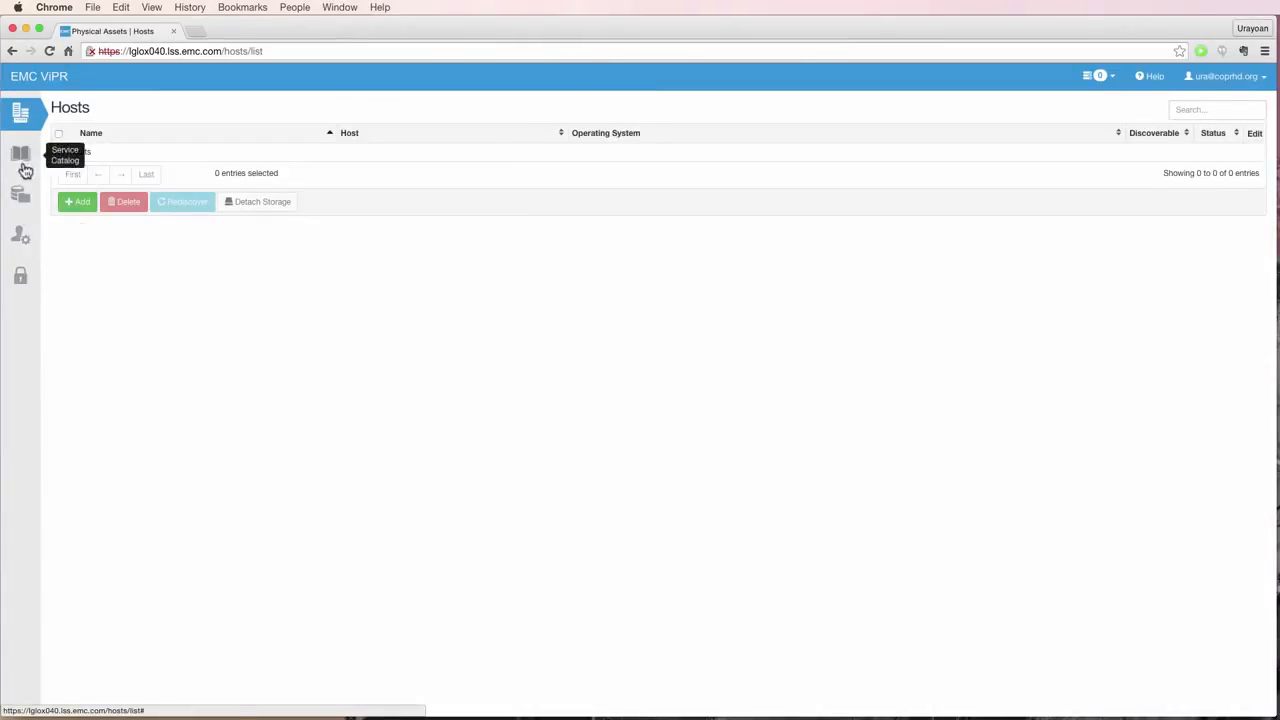
left_click(20, 115)
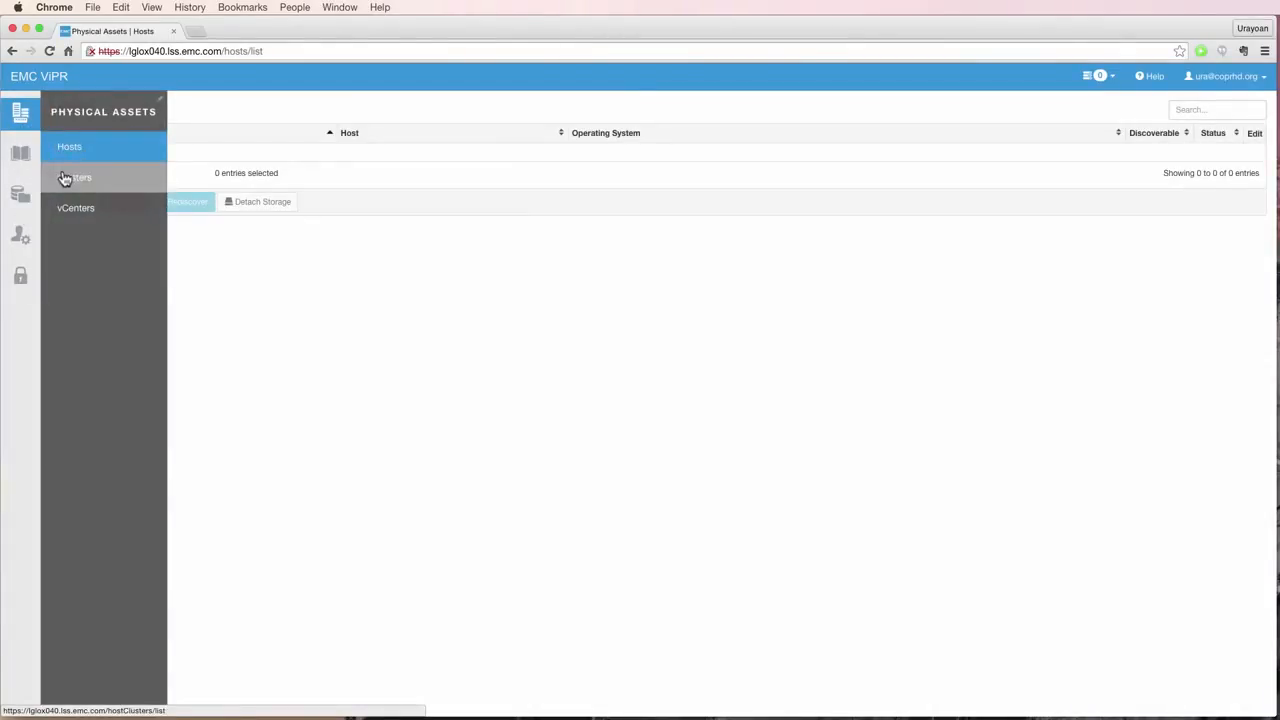
left_click(64, 178)
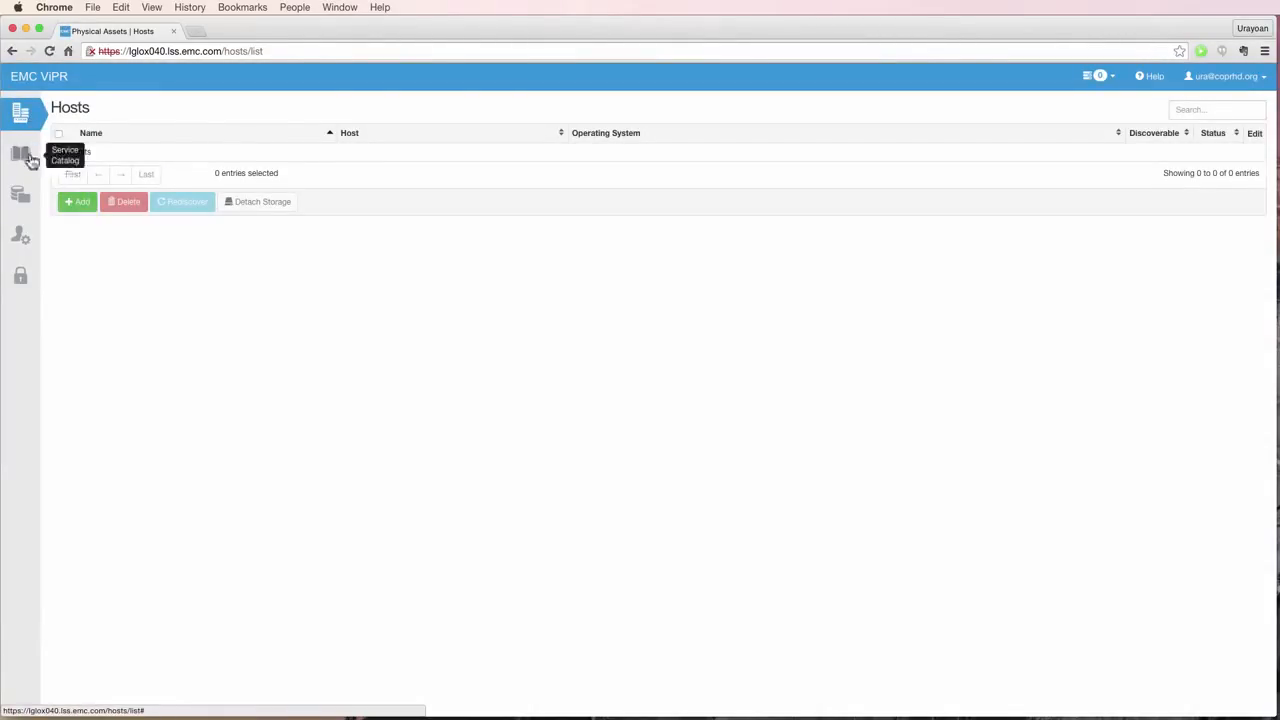
- Create and save a new project named myProject under Tenant Settings > Projects
left_click(22, 276)
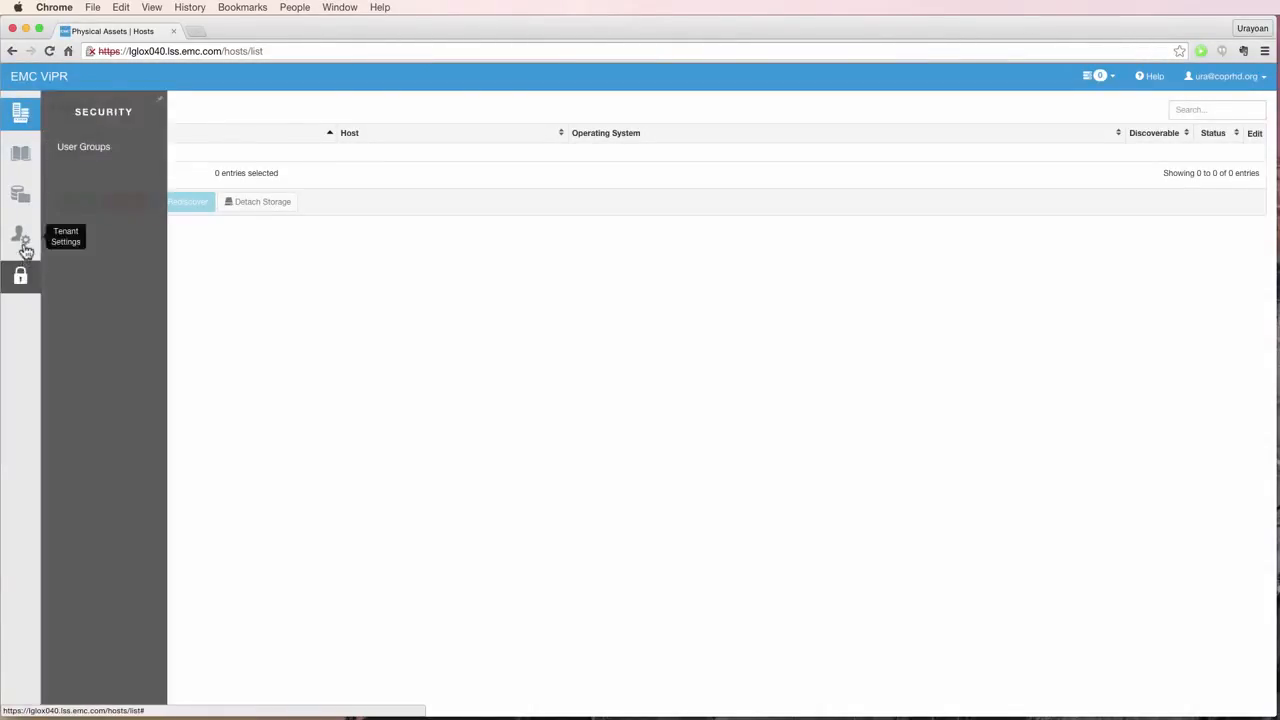
left_click(27, 248)
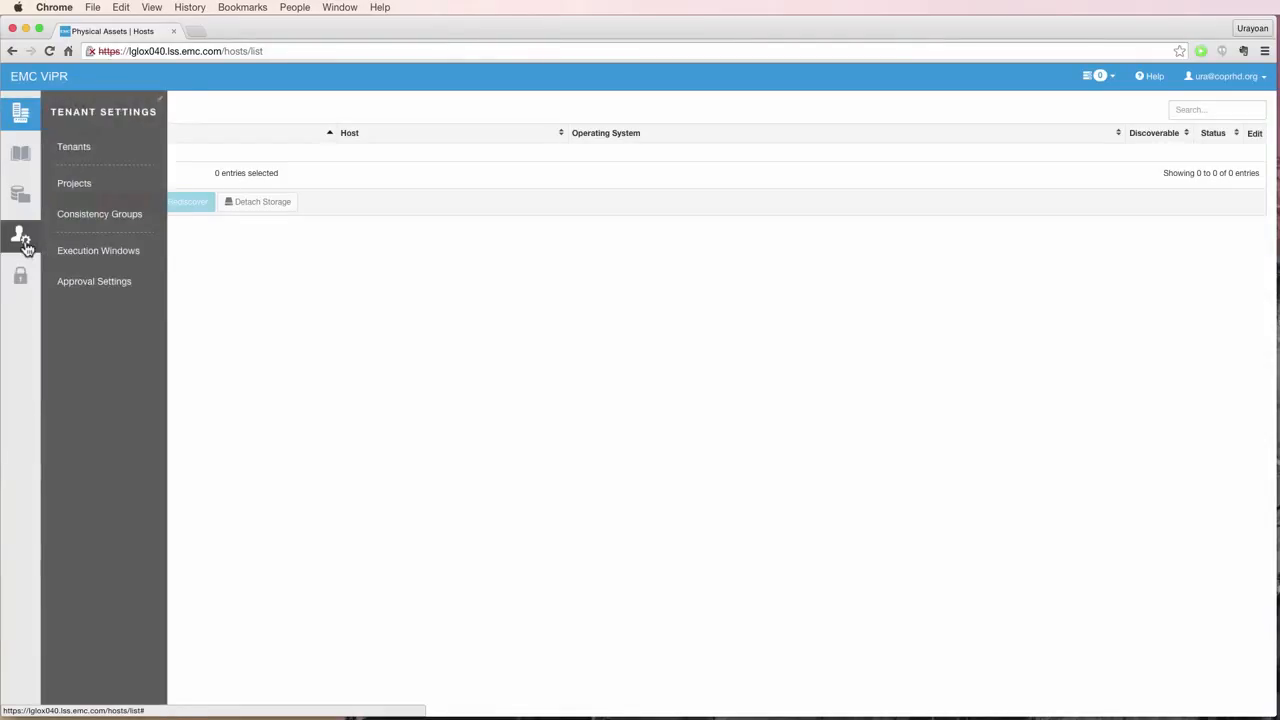
left_click(77, 188)
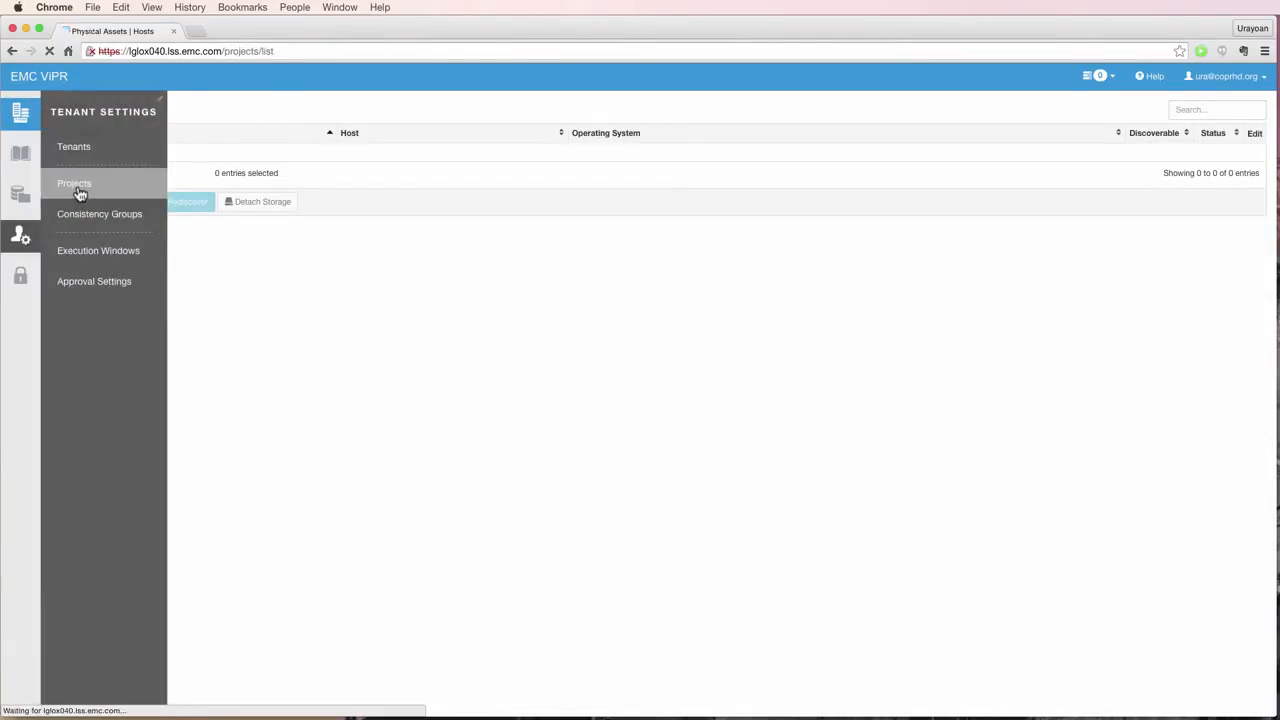
left_click(80, 196)
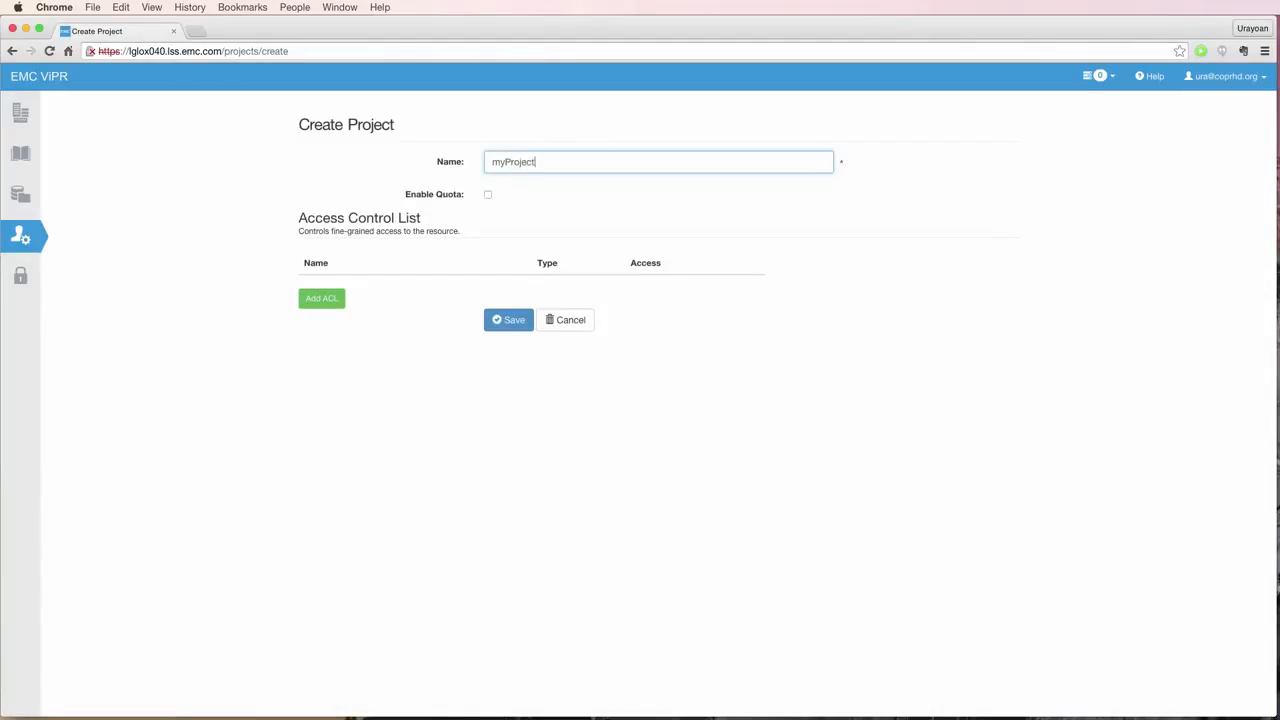
left_click(508, 320)
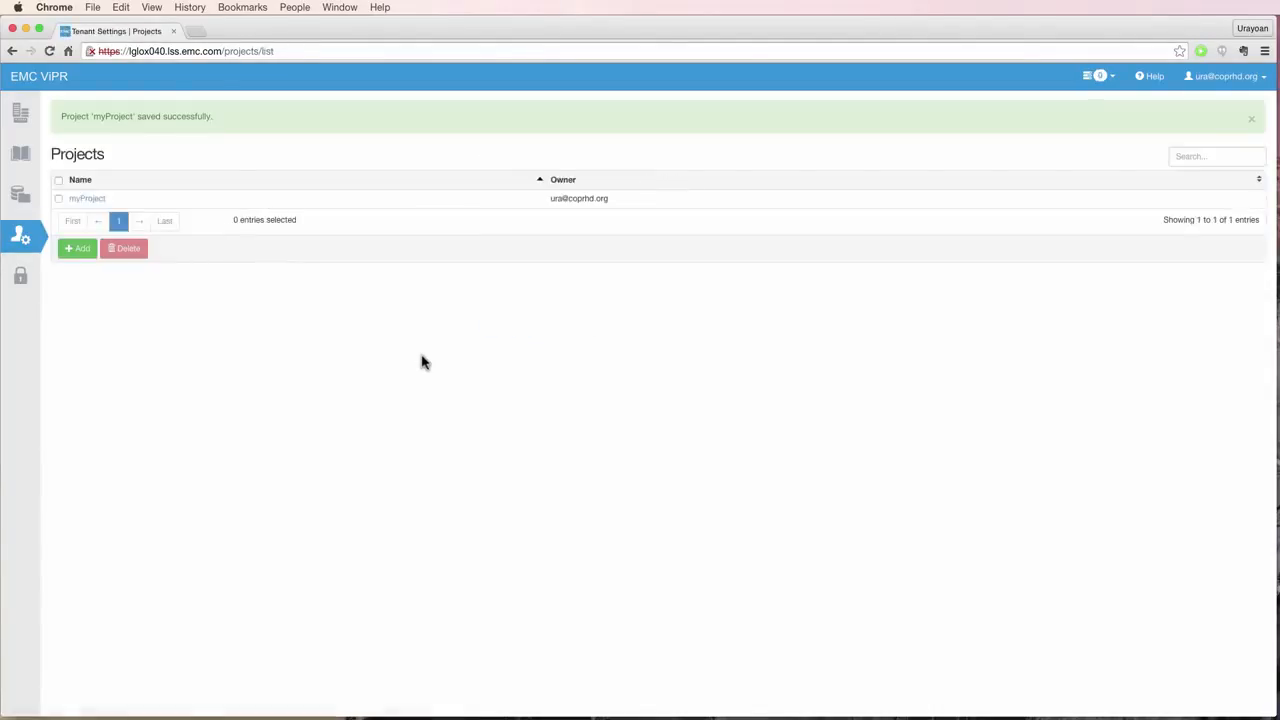
left_click(1257, 84)
- Log out the domain user and sign back in as root
left_click(1218, 134)
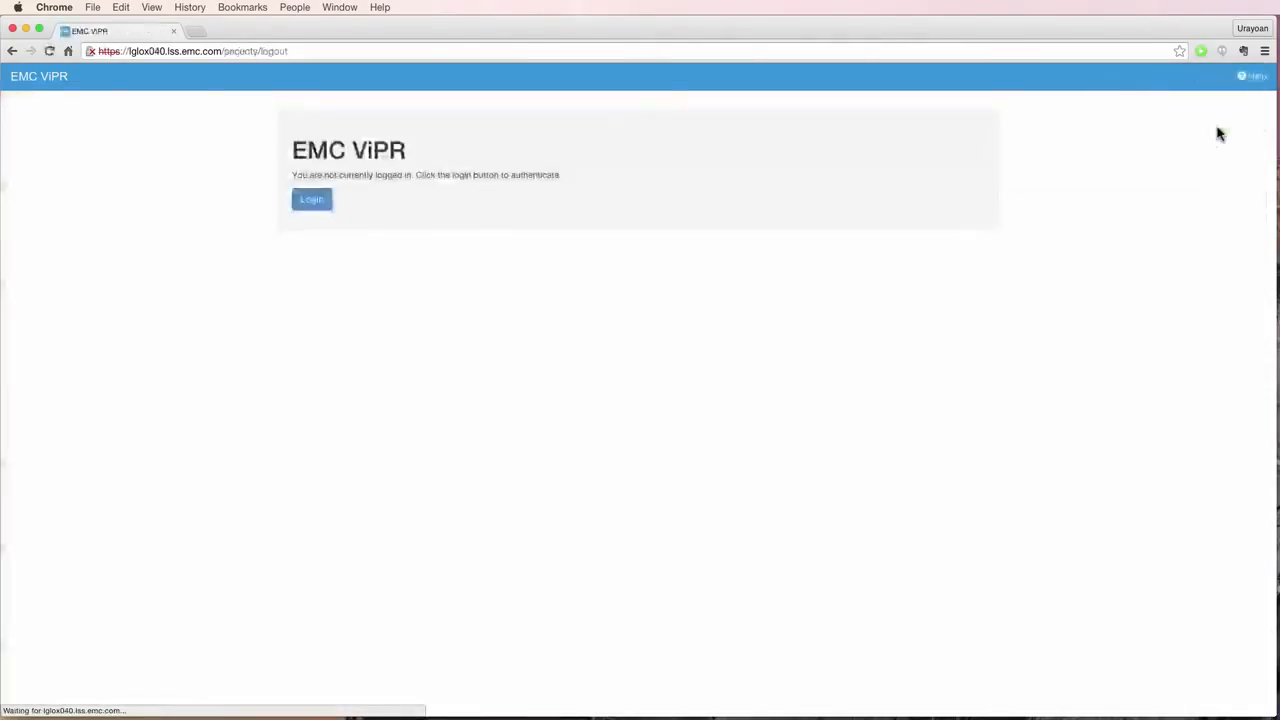
left_click(314, 208)
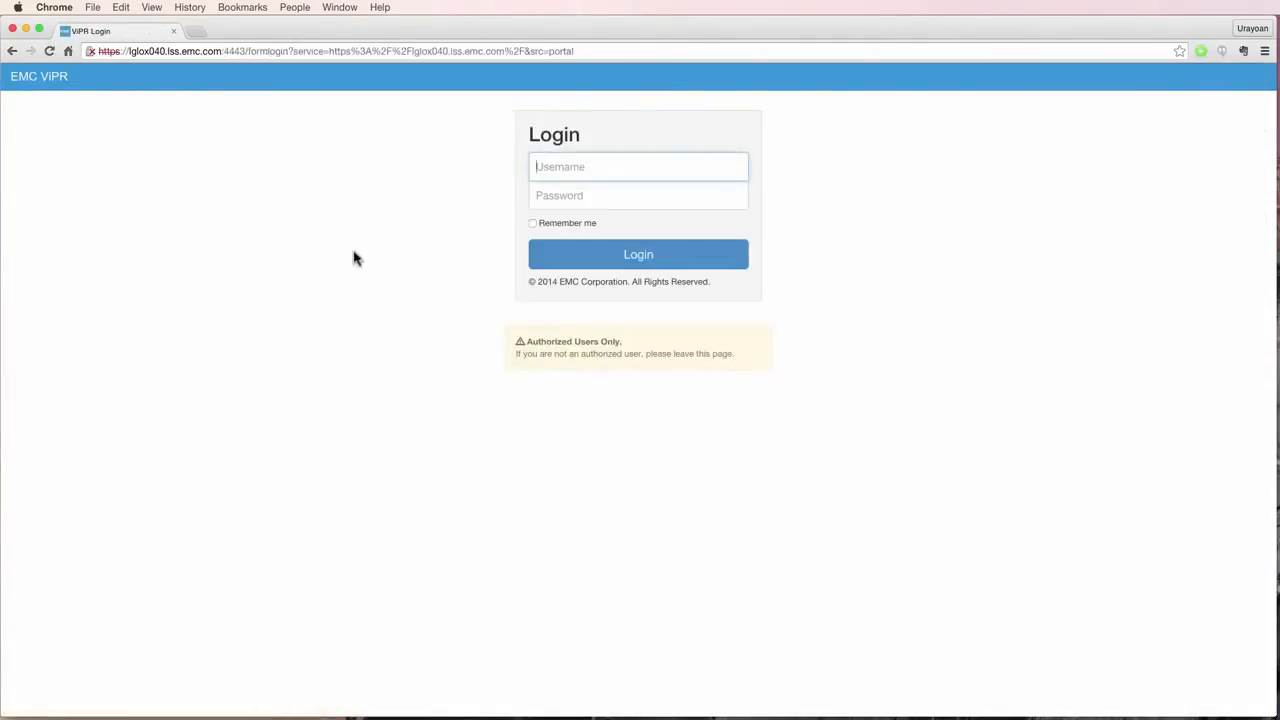
type("root")
key("Tab")
type("Change")
key("Return")
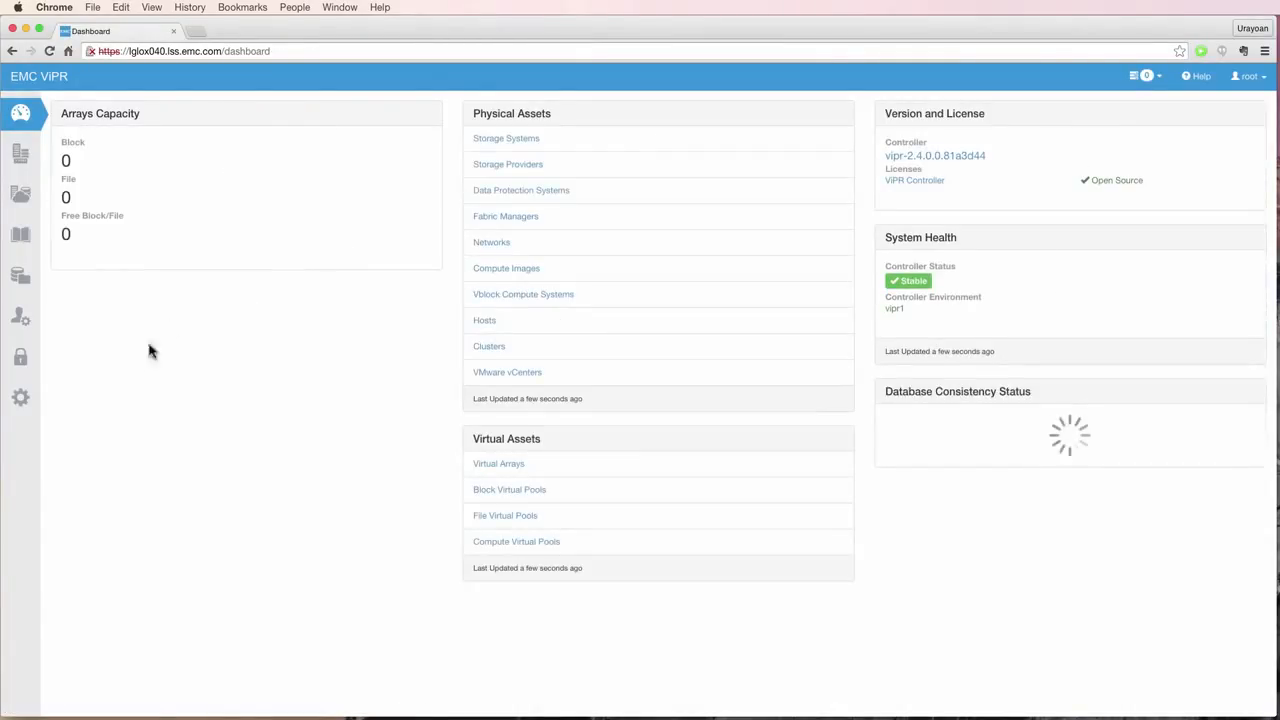
- Grant the domain user System Administrator, Security Administrator, System Monitor and System Auditor VDC roles
left_click(21, 360)
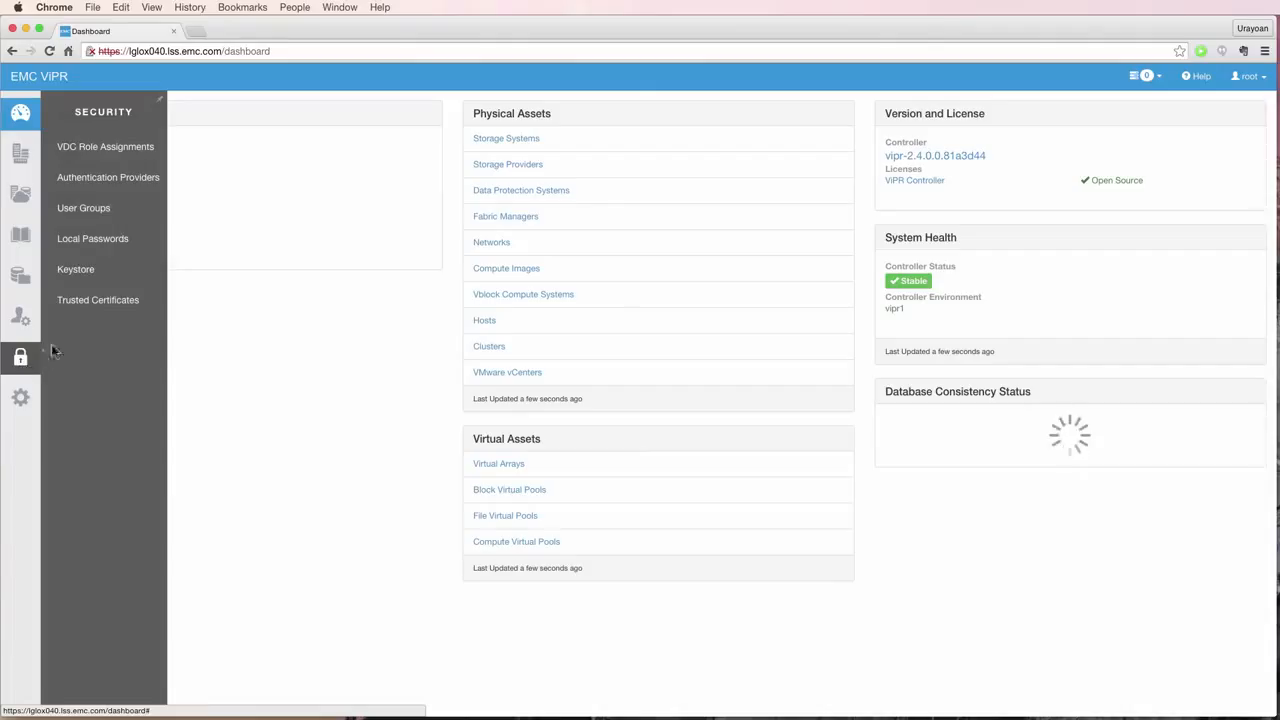
left_click(93, 155)
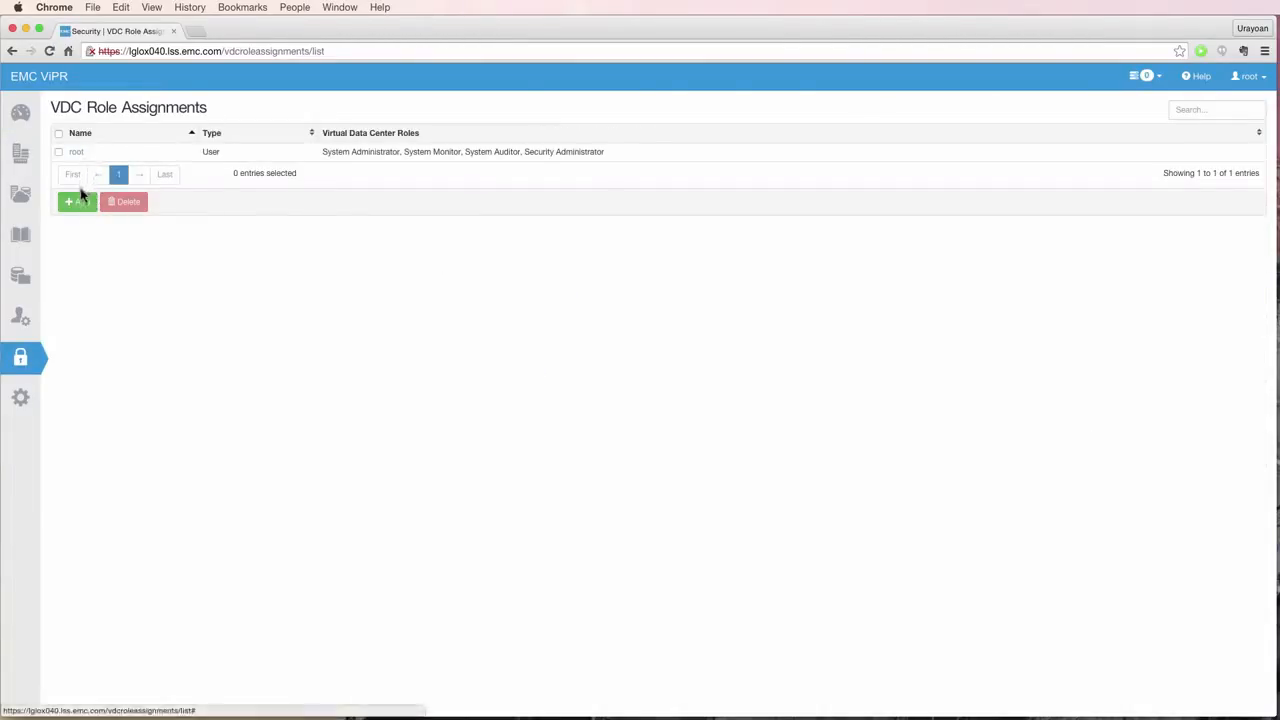
left_click(78, 198)
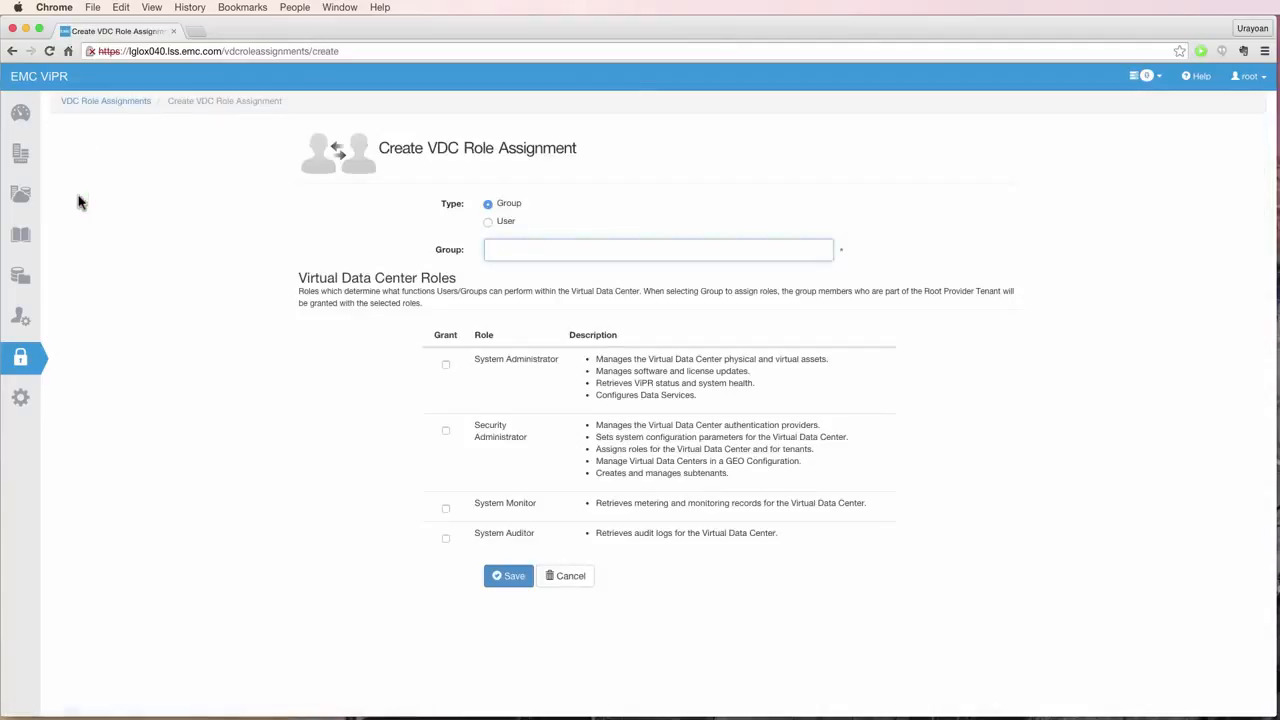
left_click(487, 224)
left_click(491, 248)
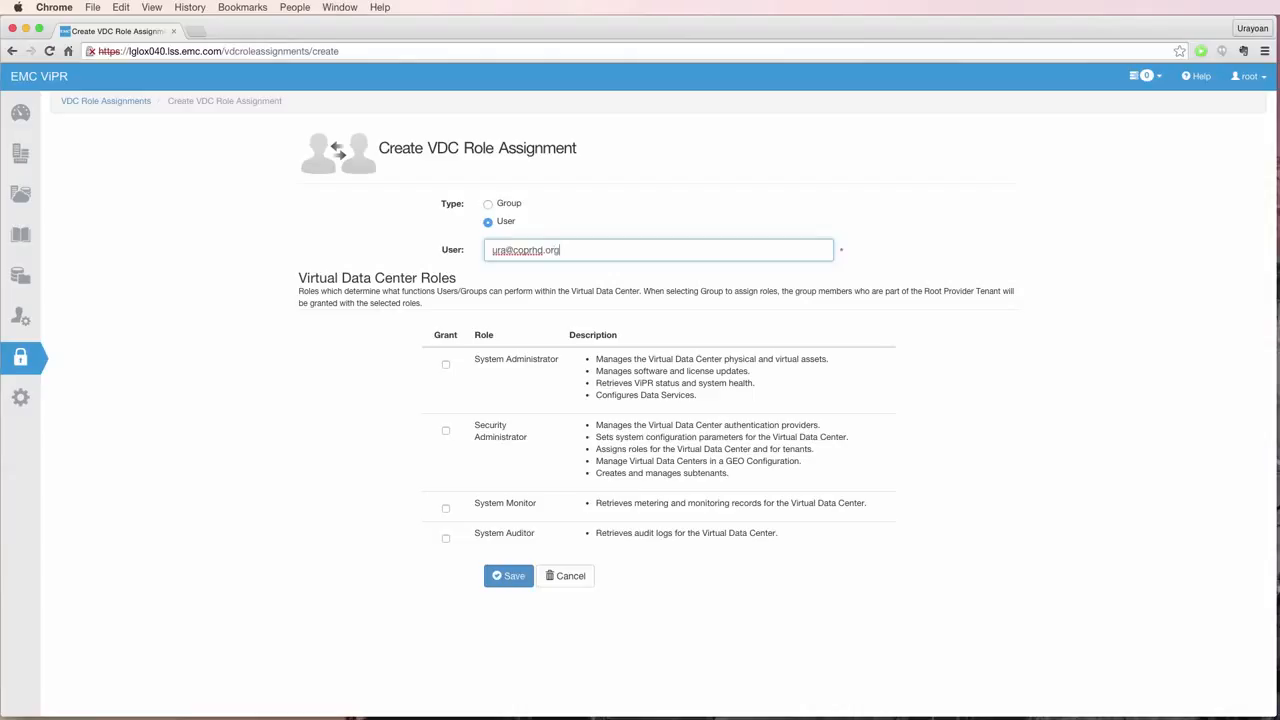
left_click(446, 365)
left_click(446, 431)
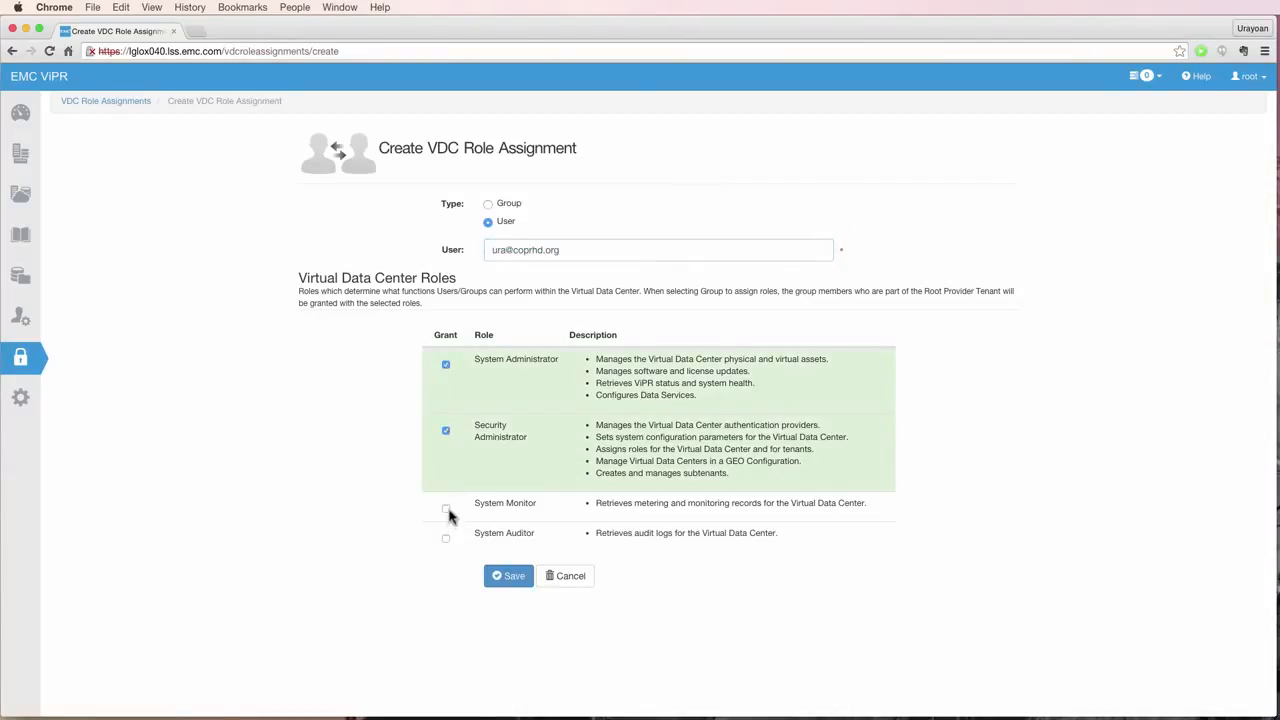
left_click(446, 508)
left_click(446, 539)
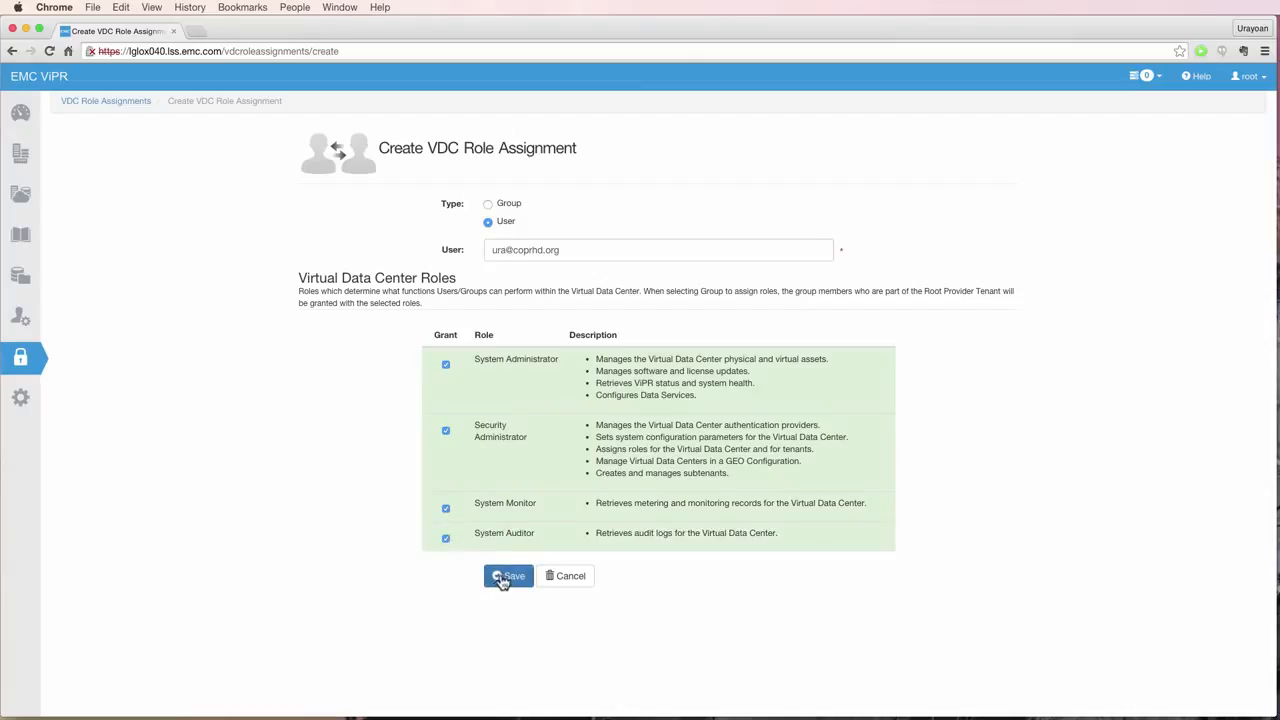
left_click(499, 576)
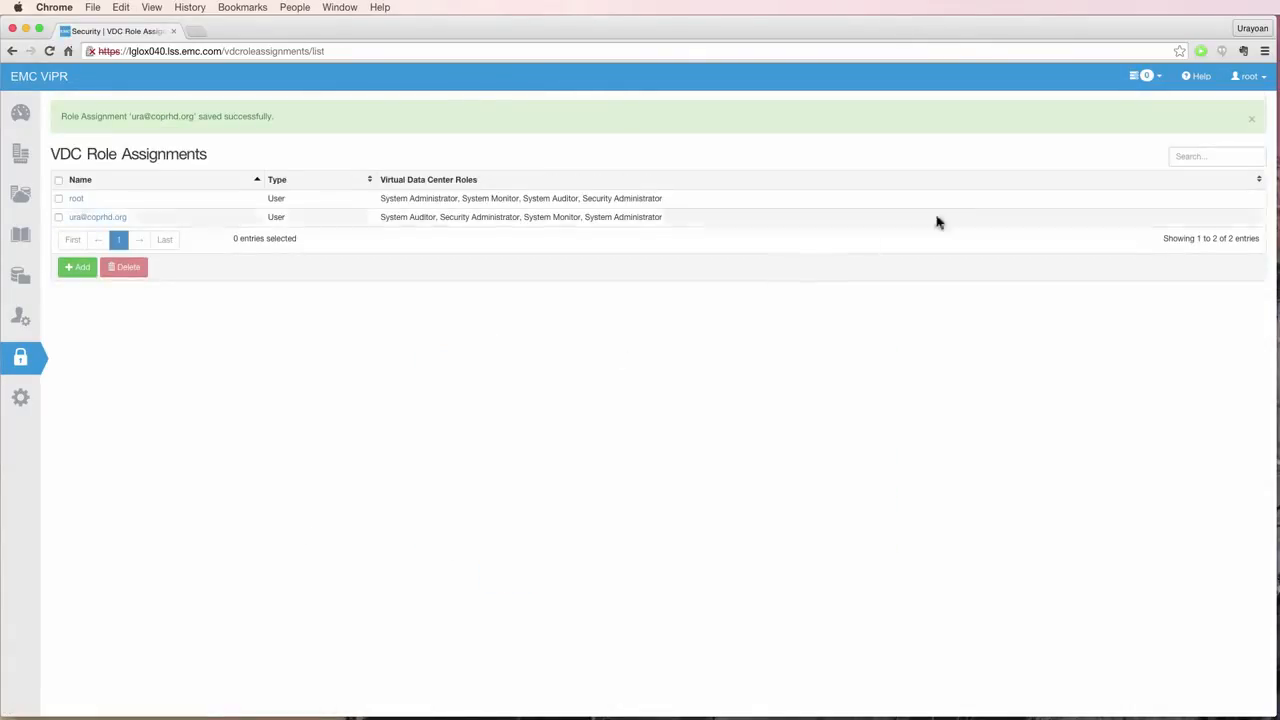
- Log out of the root session and return to the login form
left_click(1237, 80)
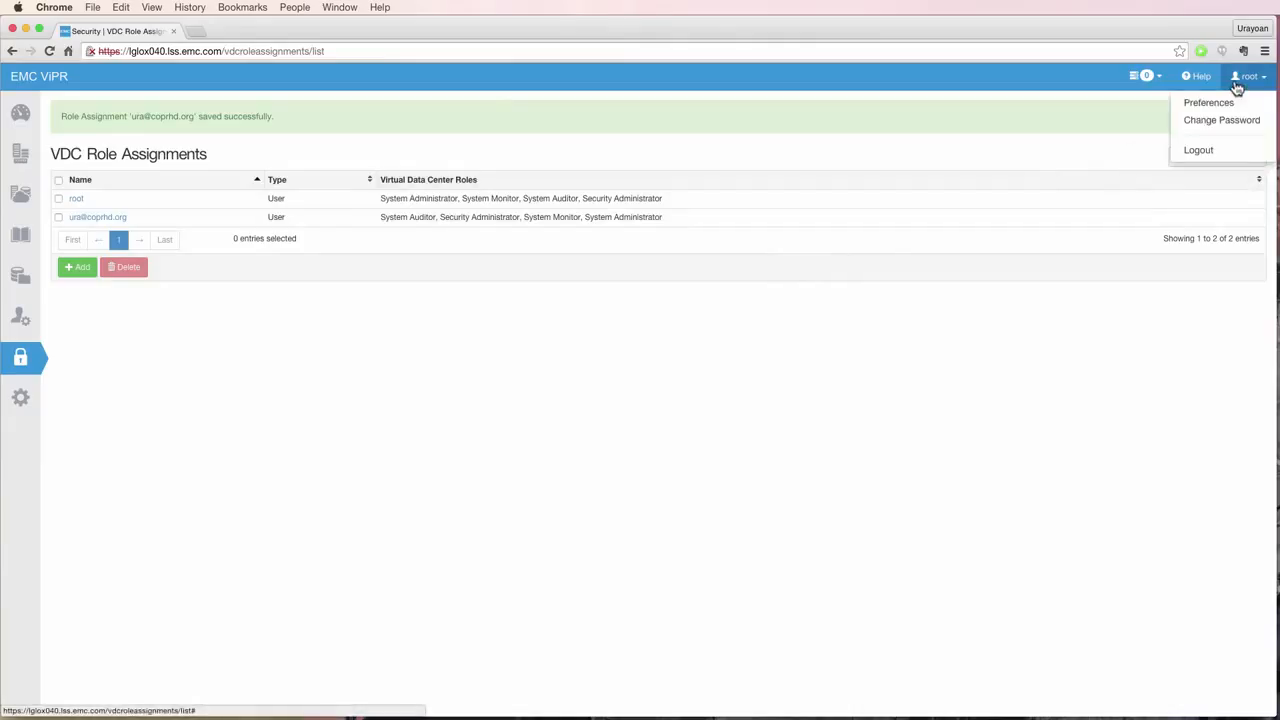
left_click(1205, 151)
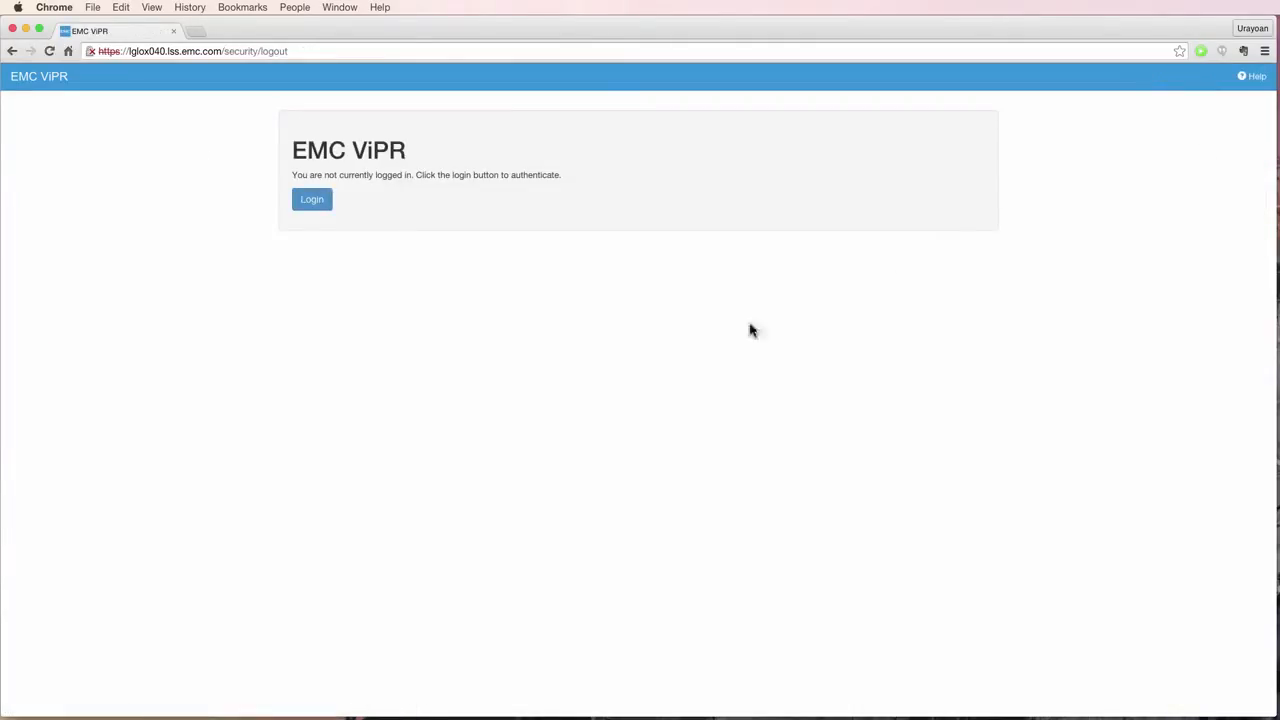
left_click(305, 197)
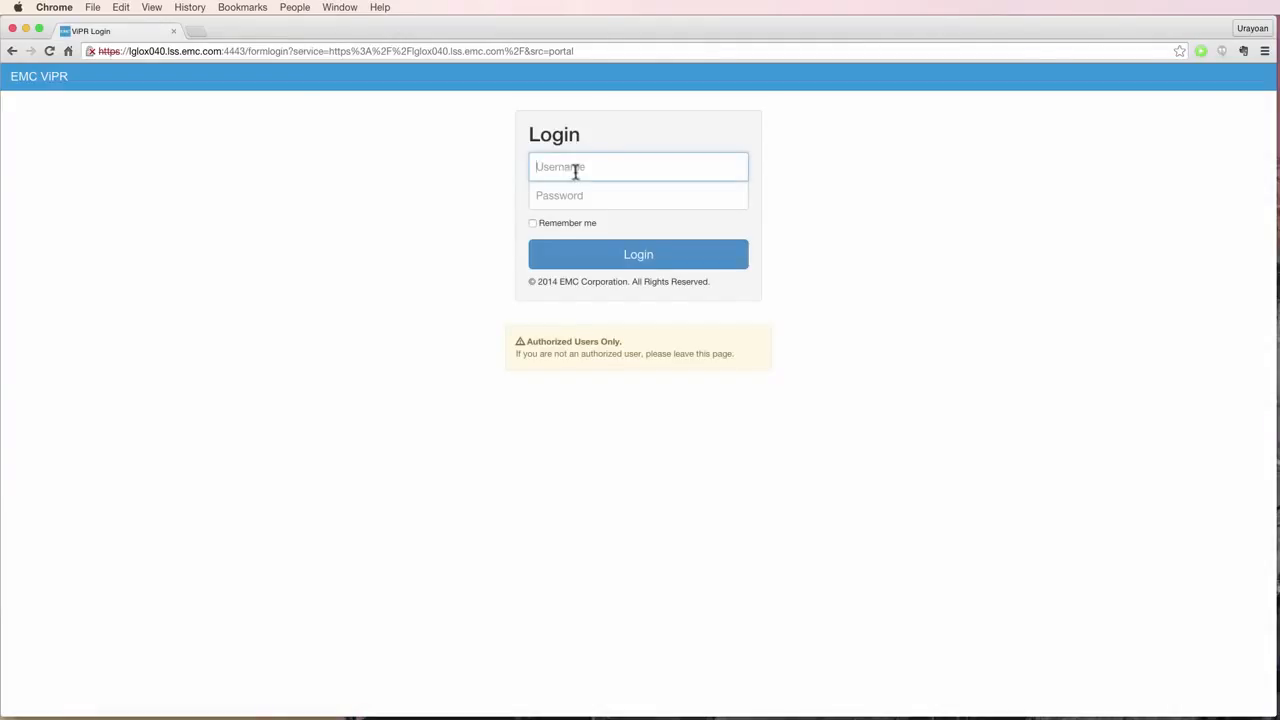
- Sign in as the coprhd.org domain user and check the Tenant Settings and Security menus
key("Tab")
type("ChangeMe")
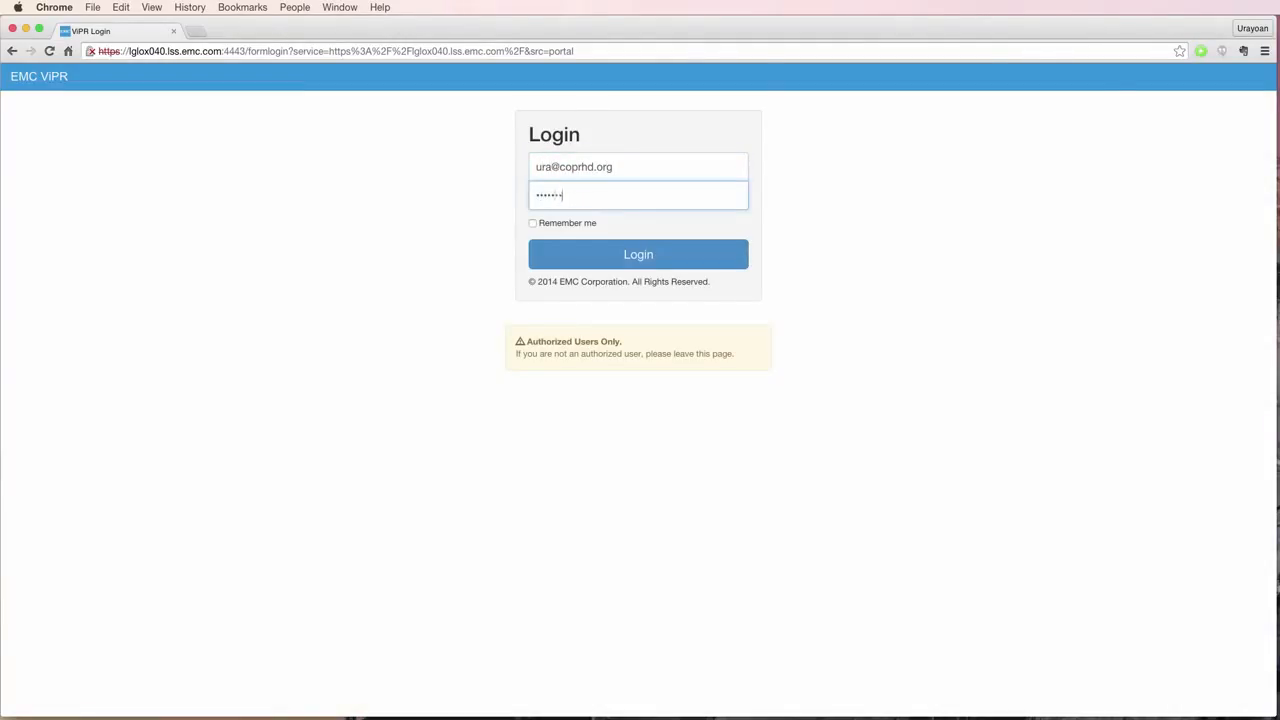
key("Return")
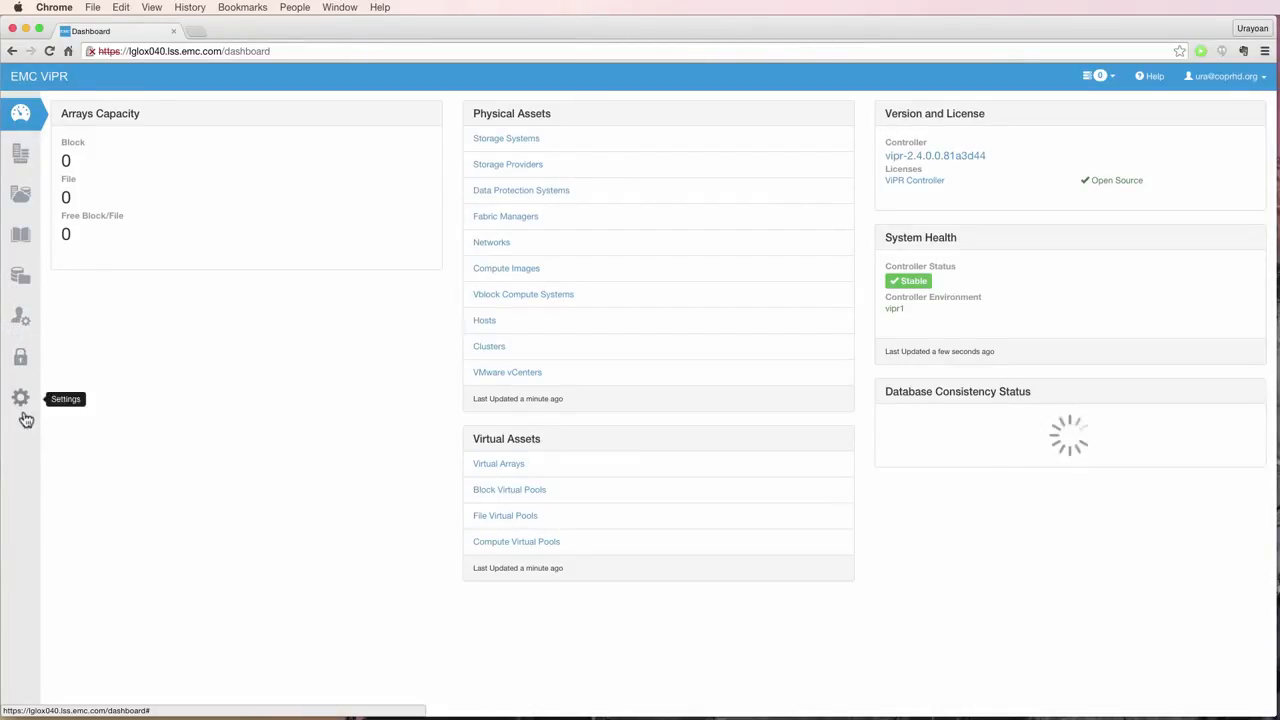
left_click(28, 329)
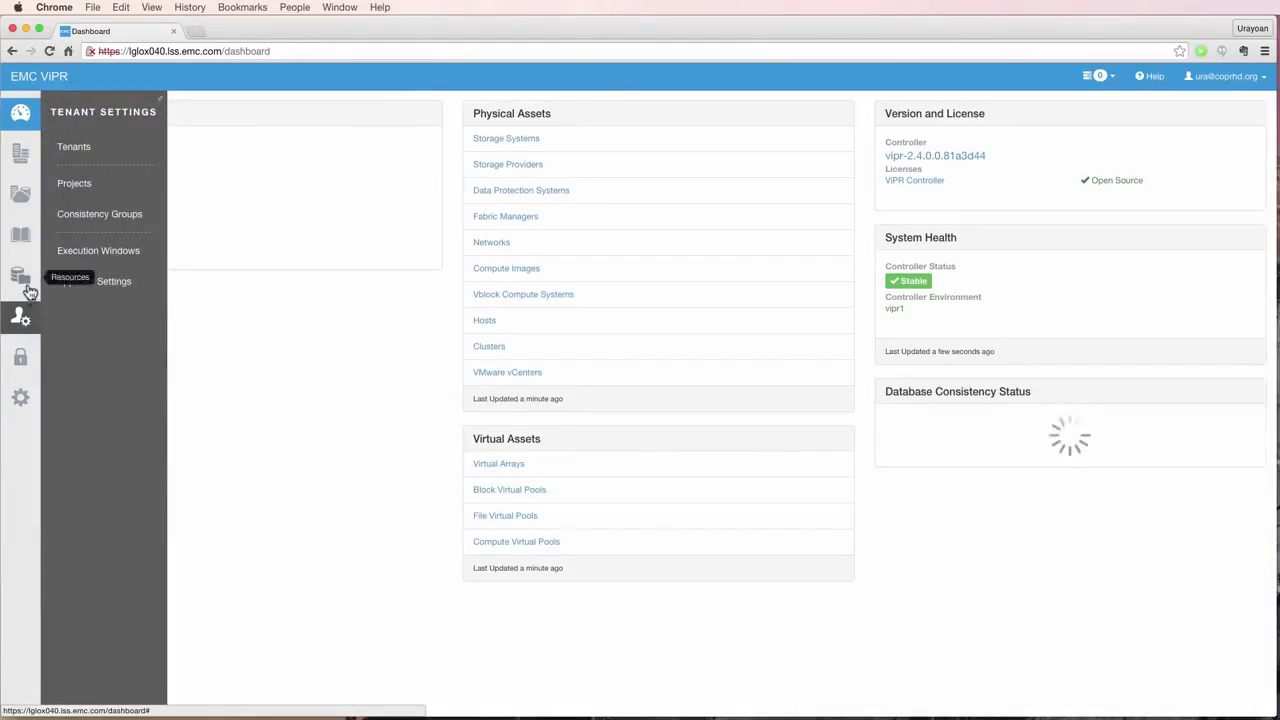
left_click(21, 359)
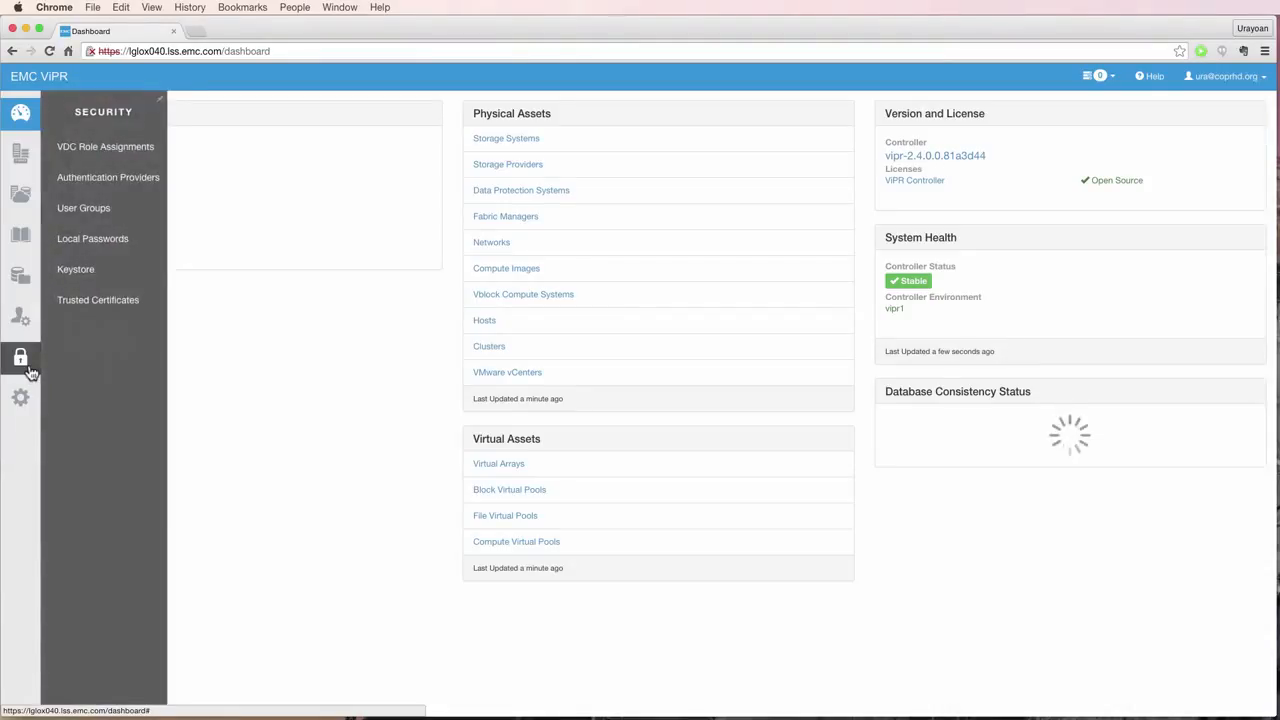